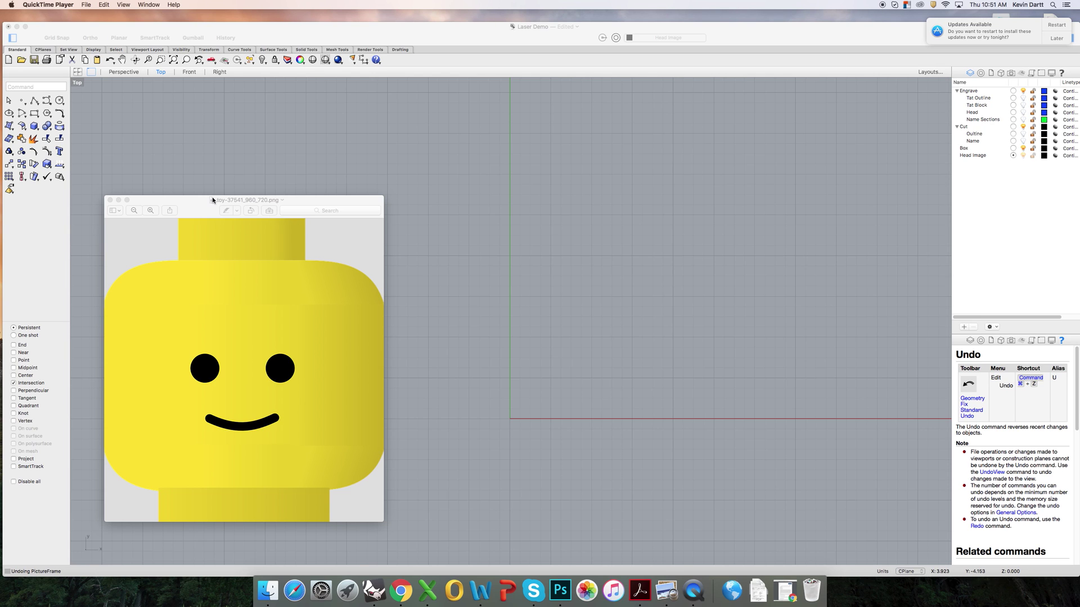
Step: Move the toy-37541_960_720.png image window in Preview aside and close it
drag(214, 201, 228, 154)
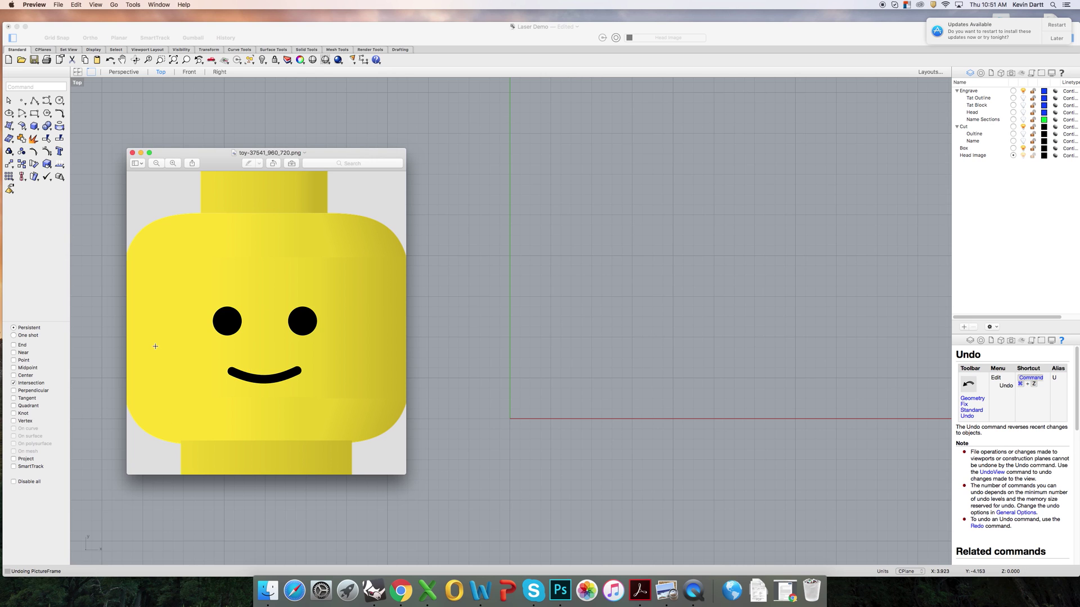
click(132, 153)
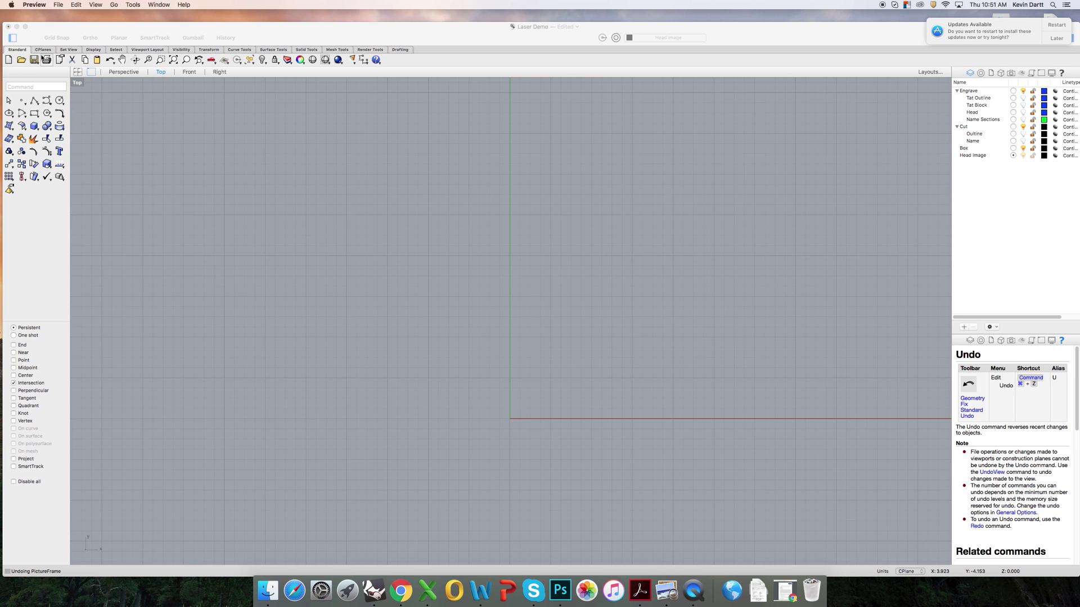
Step: Run PictureFrame and load toy-37541_960_720.png from the Desktop folder
click(26, 35)
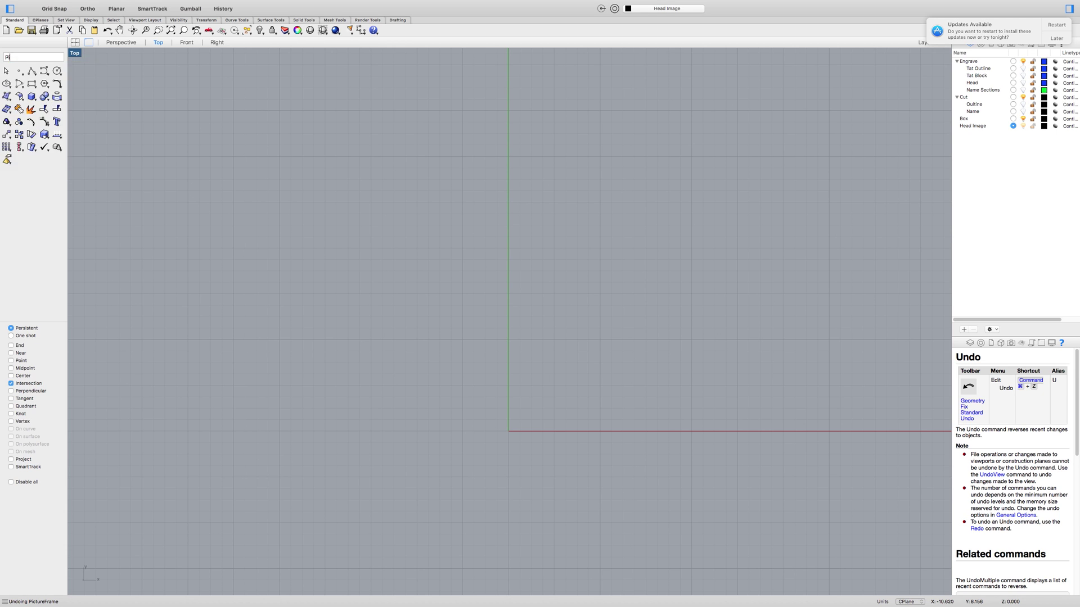
click(22, 57)
key(Escape)
key(Return)
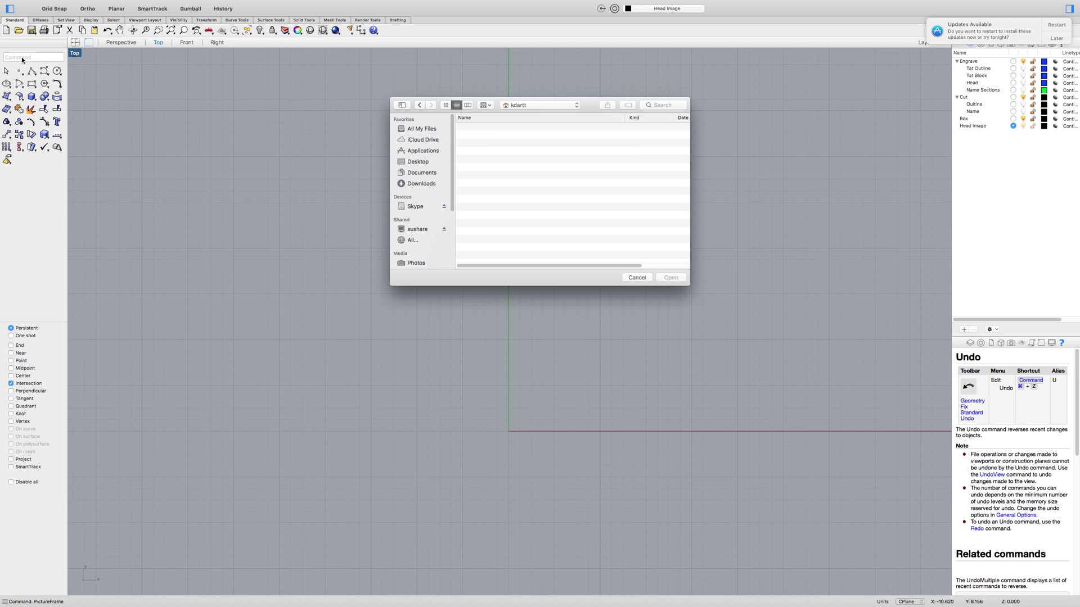
click(469, 136)
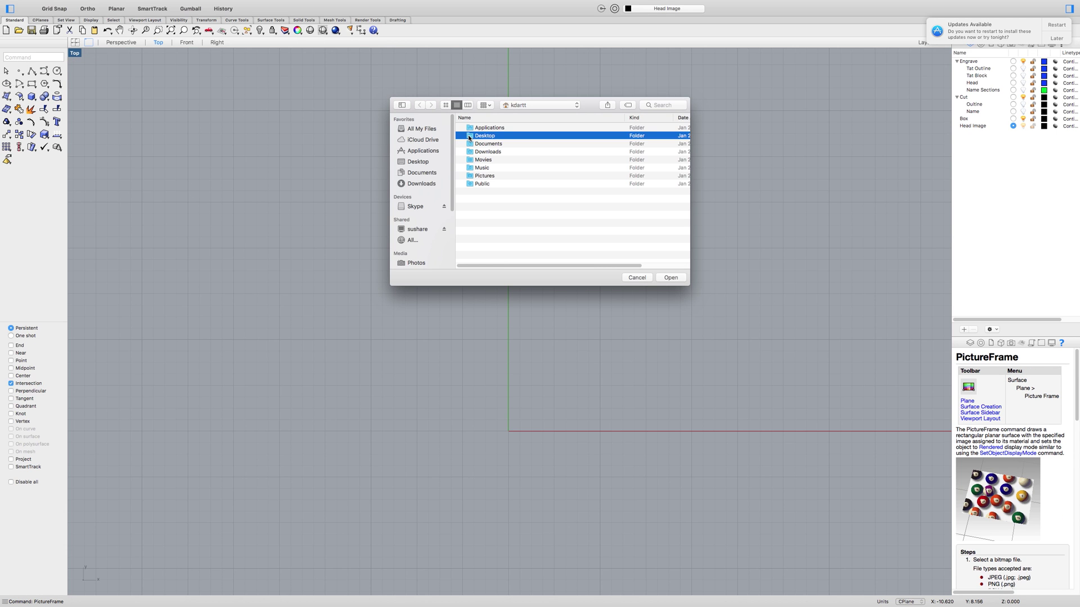
double_click(469, 137)
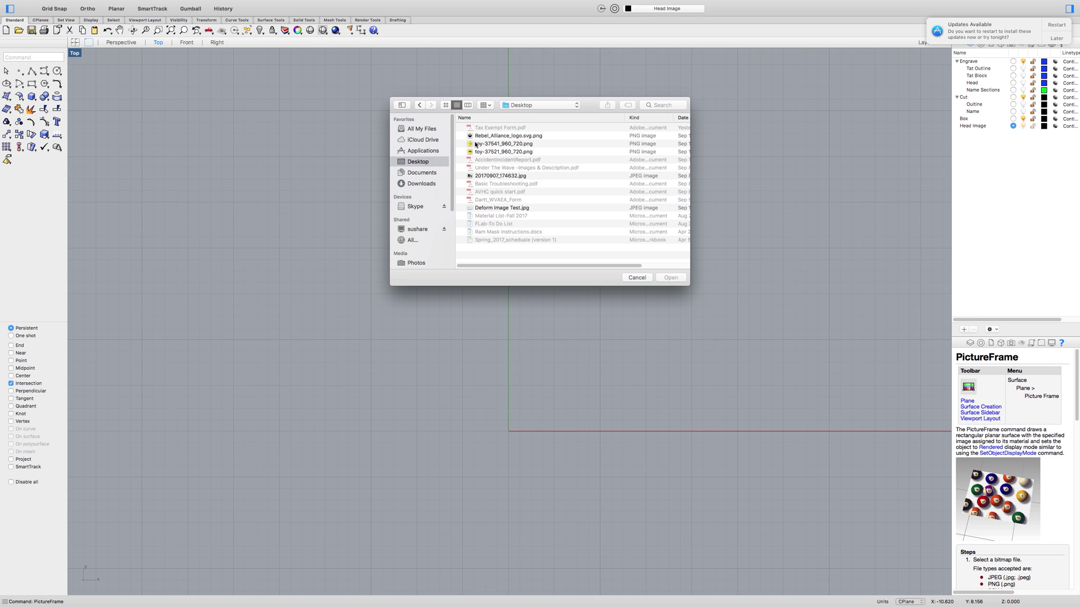
click(475, 144)
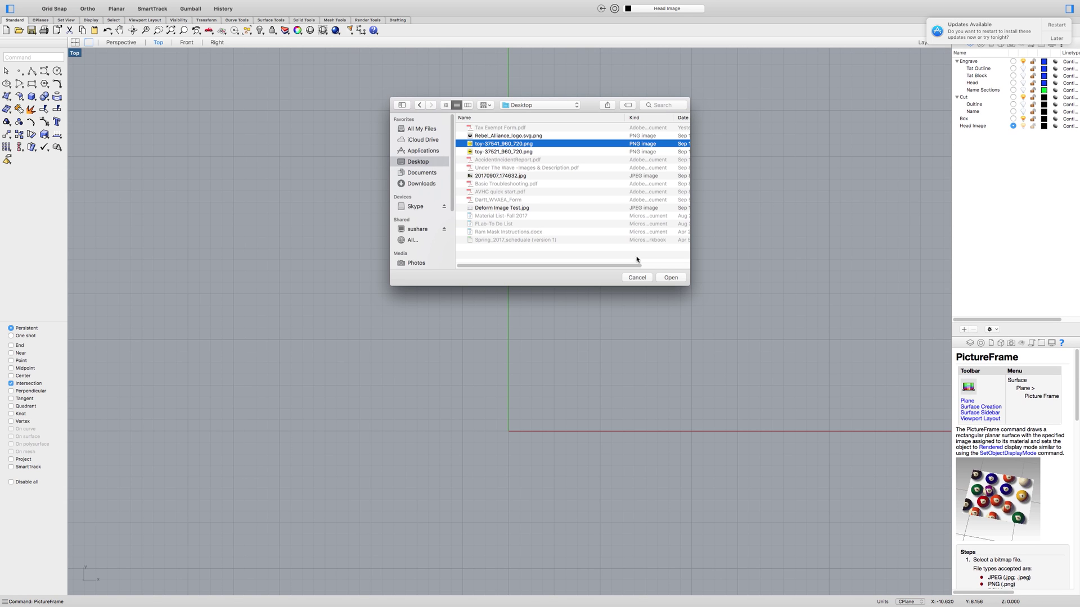
click(671, 277)
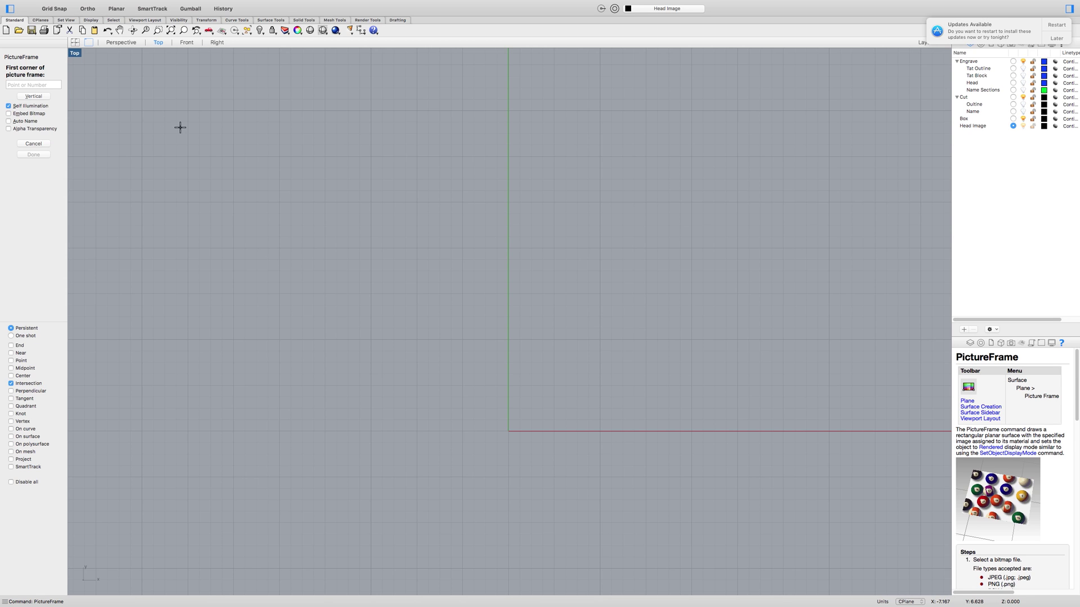
Step: Place the Lego head picture frame with its first corner at 0 and length 3
click(36, 84)
text(0)
key(Return)
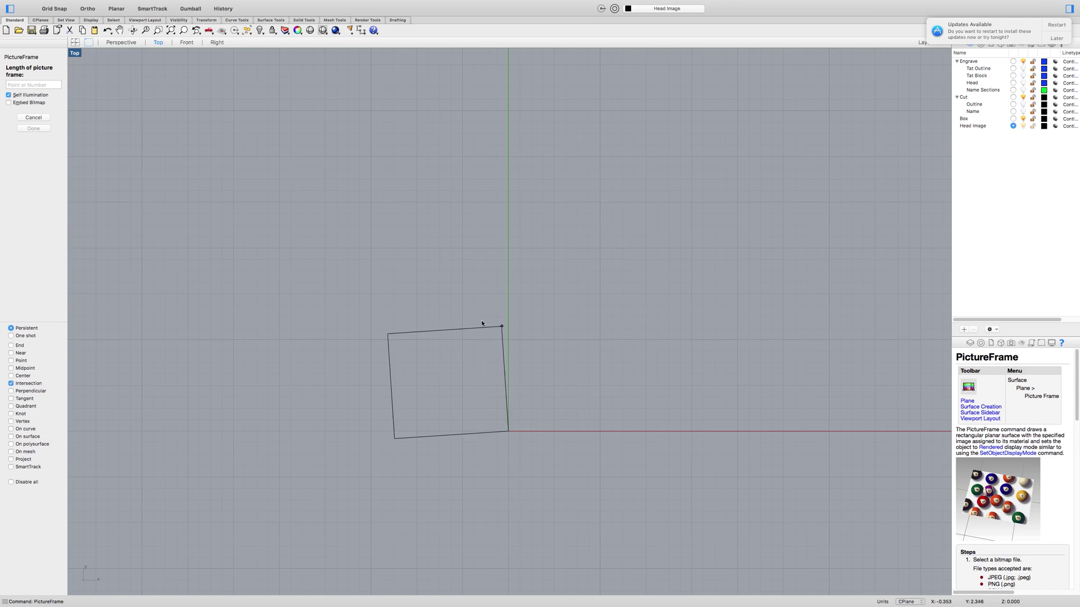
click(50, 86)
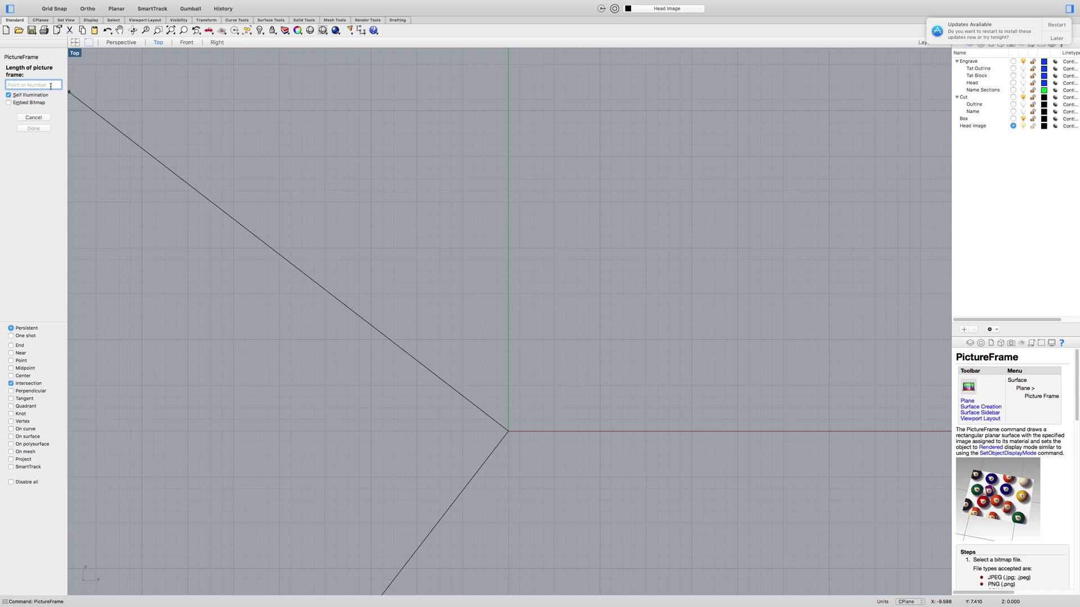
text(3)
key(Return)
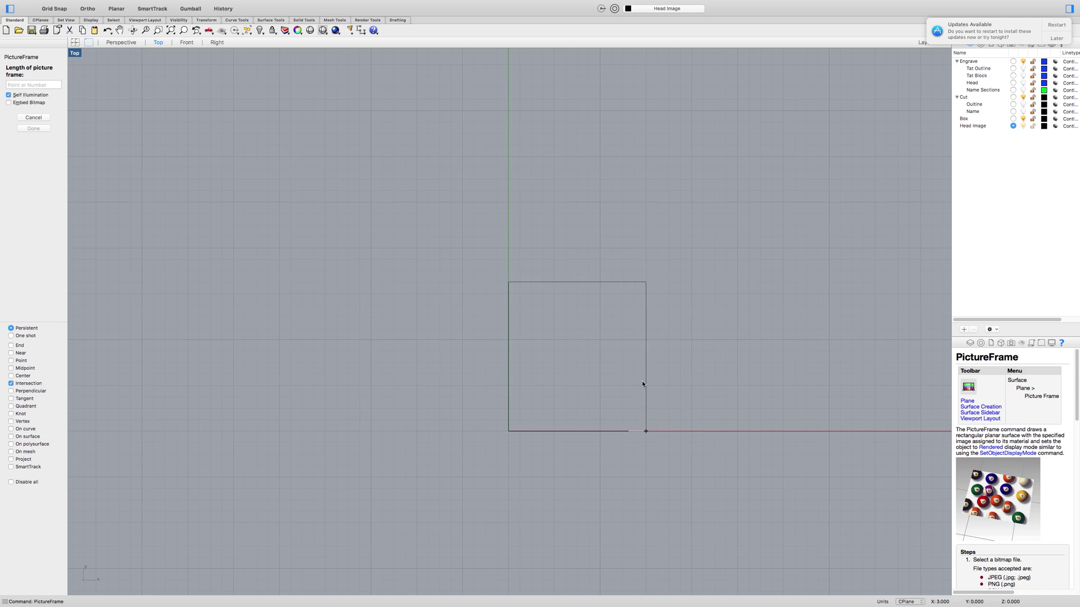
click(737, 434)
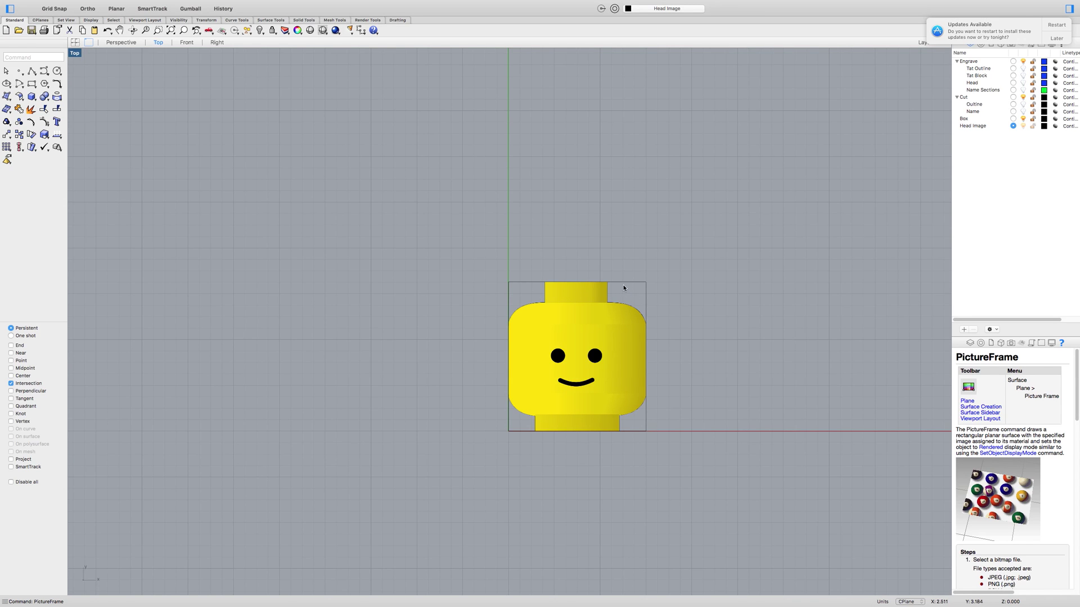
Step: Undo the layer change and turn off the Head Image layer, leaving the head outline visible
scroll(629, 298, down, 2)
scroll(548, 311, right, 2)
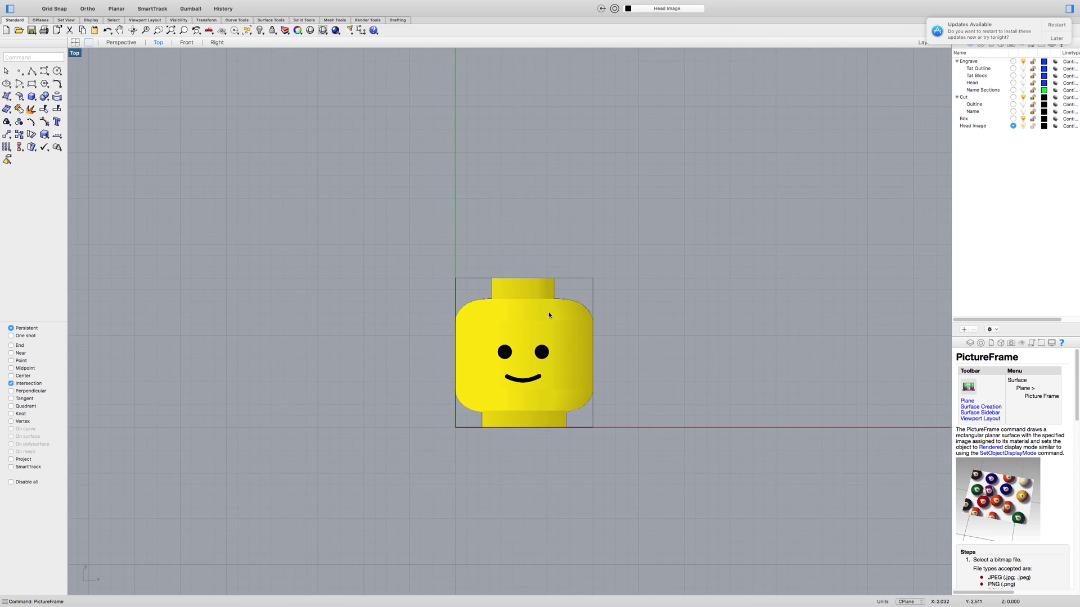
scroll(548, 311, up, 4)
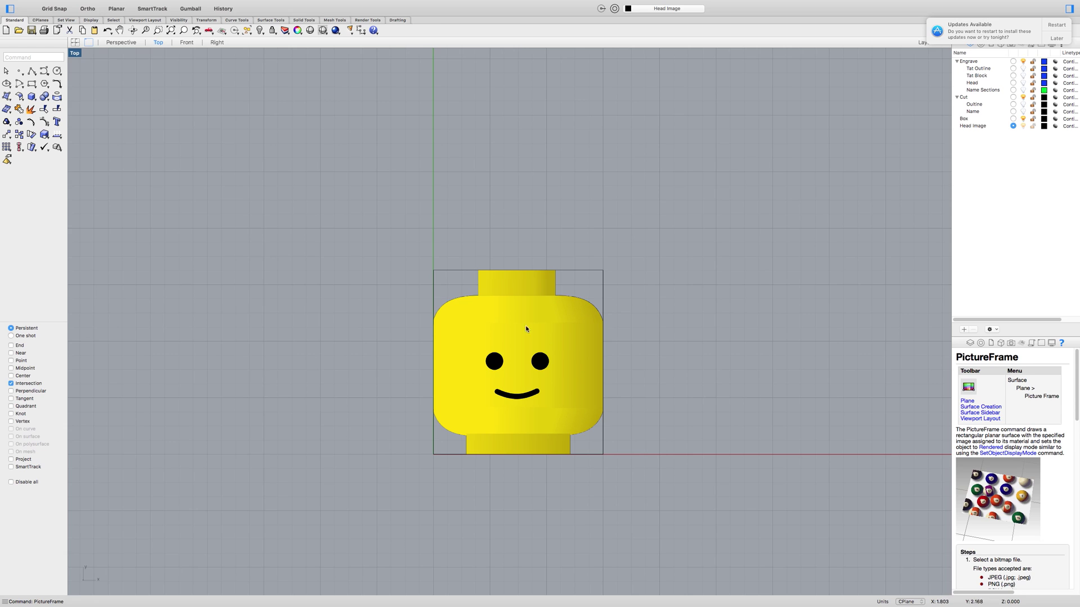
key(super+z)
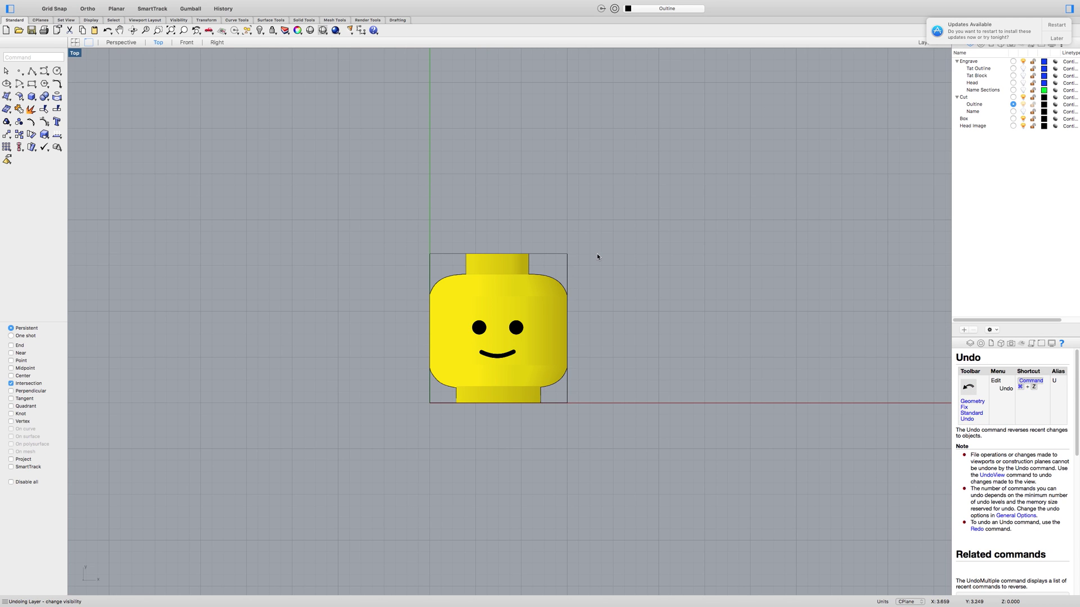
click(1023, 127)
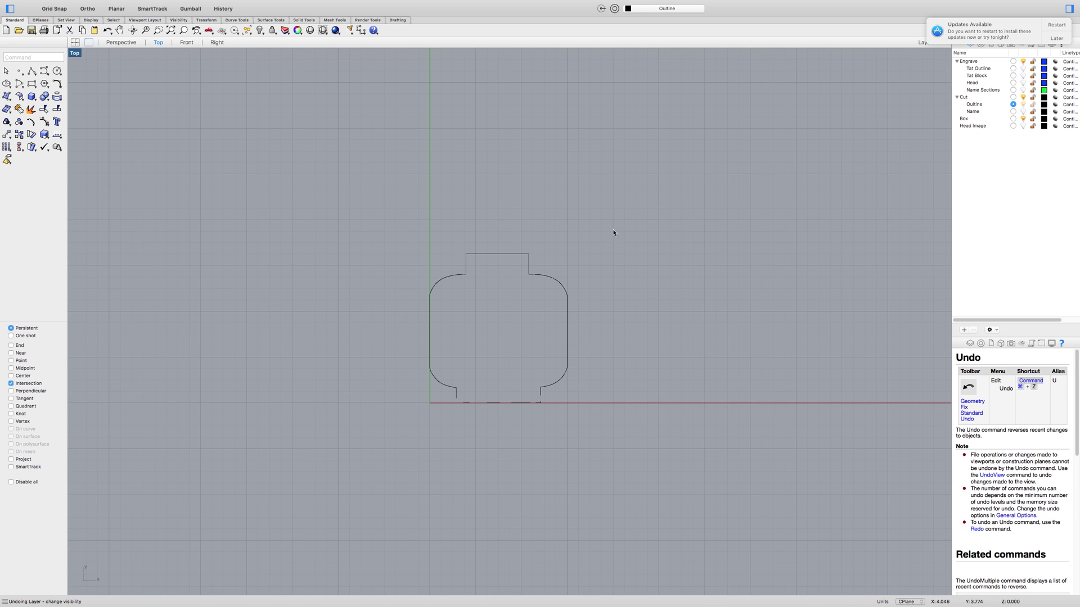
right_drag(534, 234, 566, 243)
scroll(566, 243, up, 2)
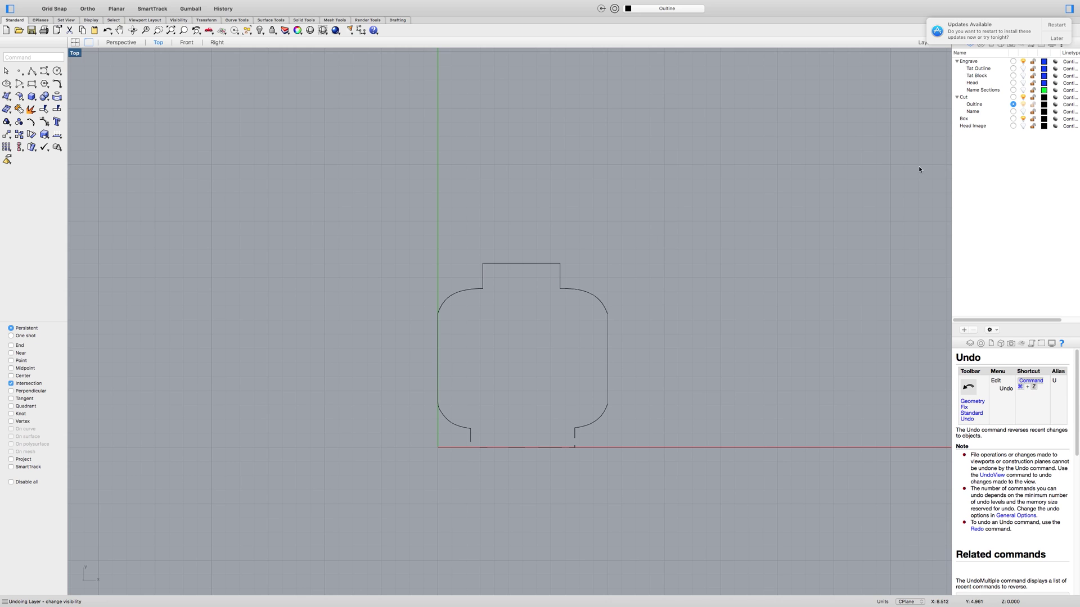
Step: Make the Name layer current, then window-select the NERD curves and move them straight down onto the head
click(1013, 113)
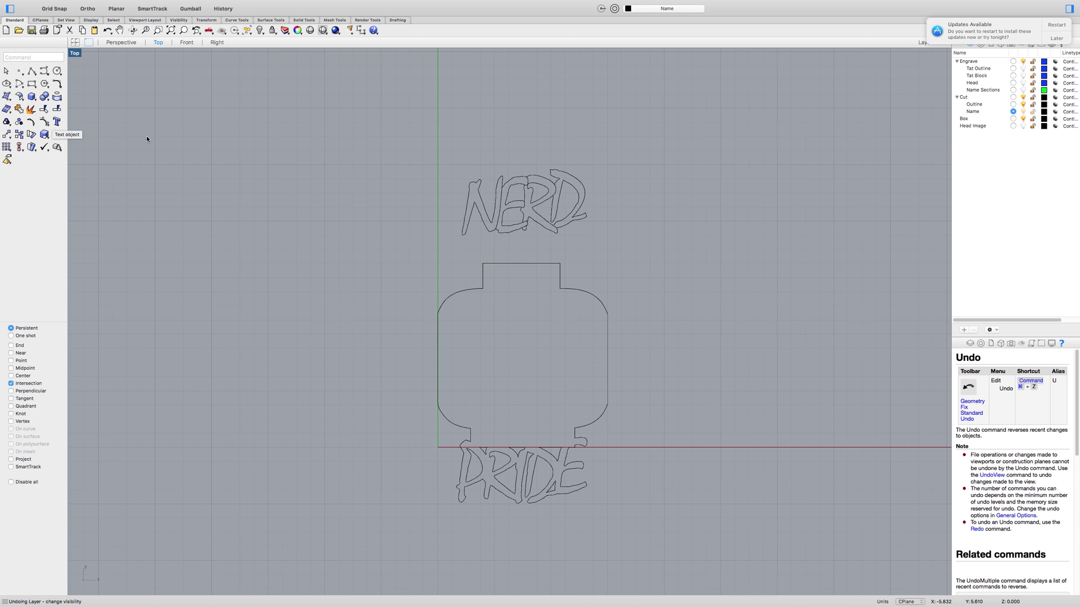
scroll(529, 207, up, 2)
scroll(529, 207, up, 2)
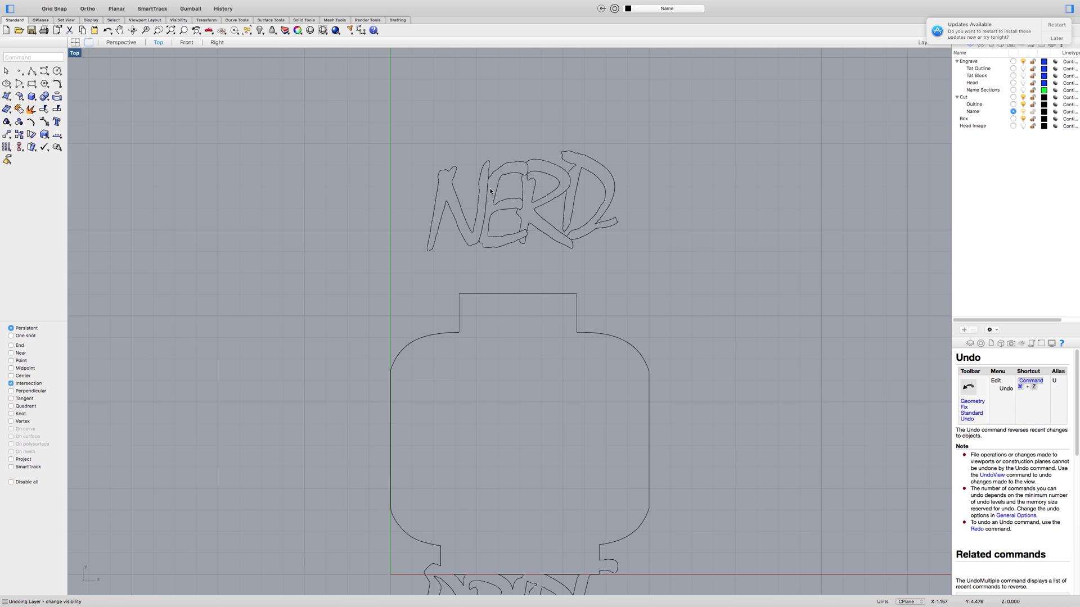
drag(395, 142, 651, 265)
shift+drag(572, 206, 569, 267)
click(640, 258)
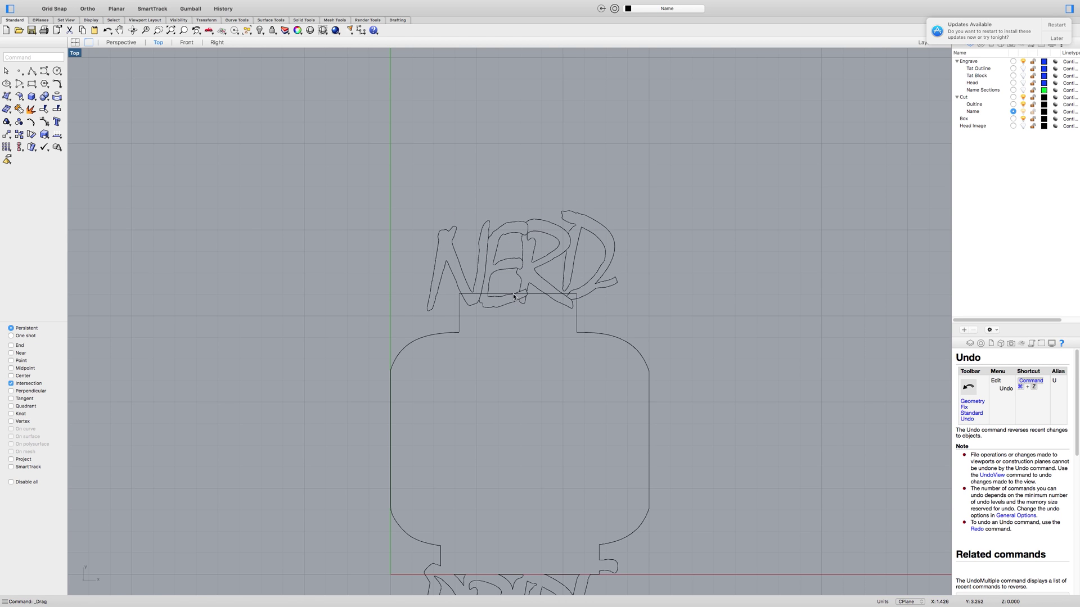
Step: Inspect individual NERD letter curves (N, E edge, small pieces) by selecting and deselecting them
scroll(514, 296, down, 2)
scroll(472, 218, up, 2)
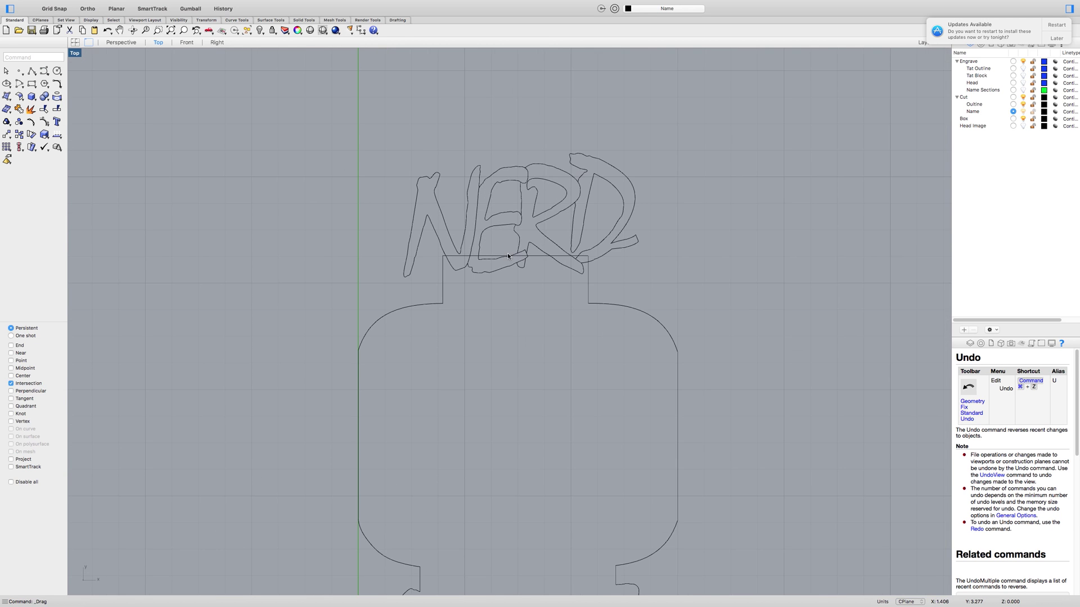
click(468, 208)
click(479, 218)
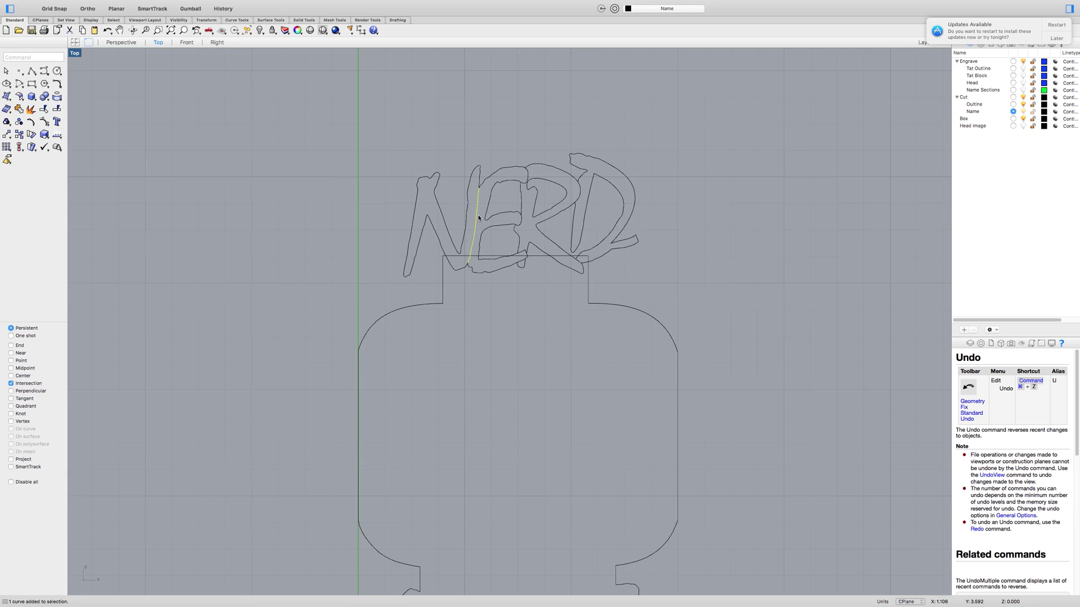
click(527, 170)
click(457, 209)
click(557, 192)
click(477, 212)
key(Escape)
scroll(514, 272, up, 4)
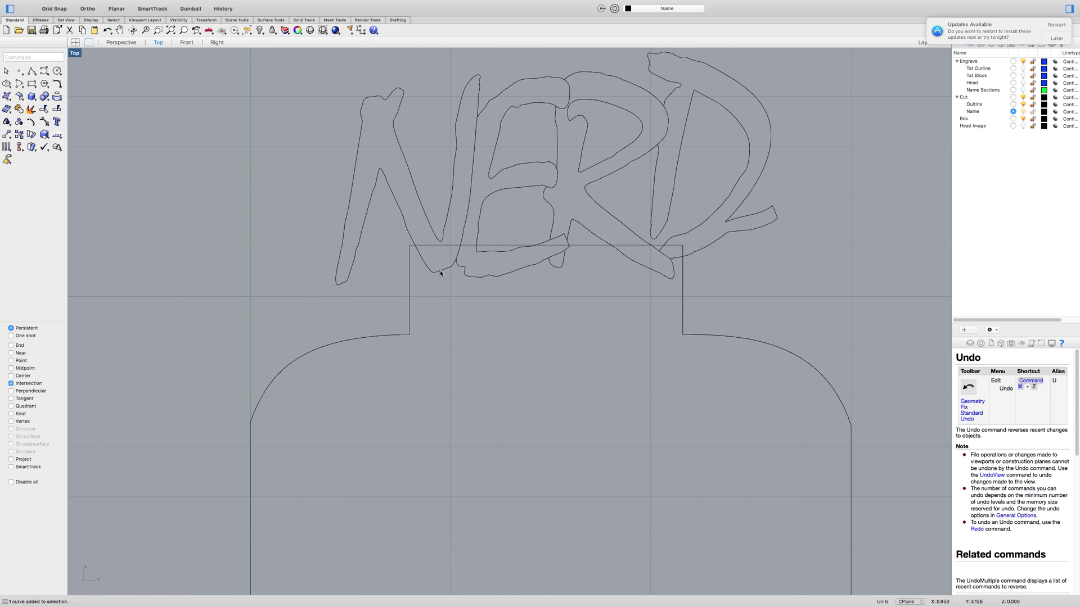
click(441, 274)
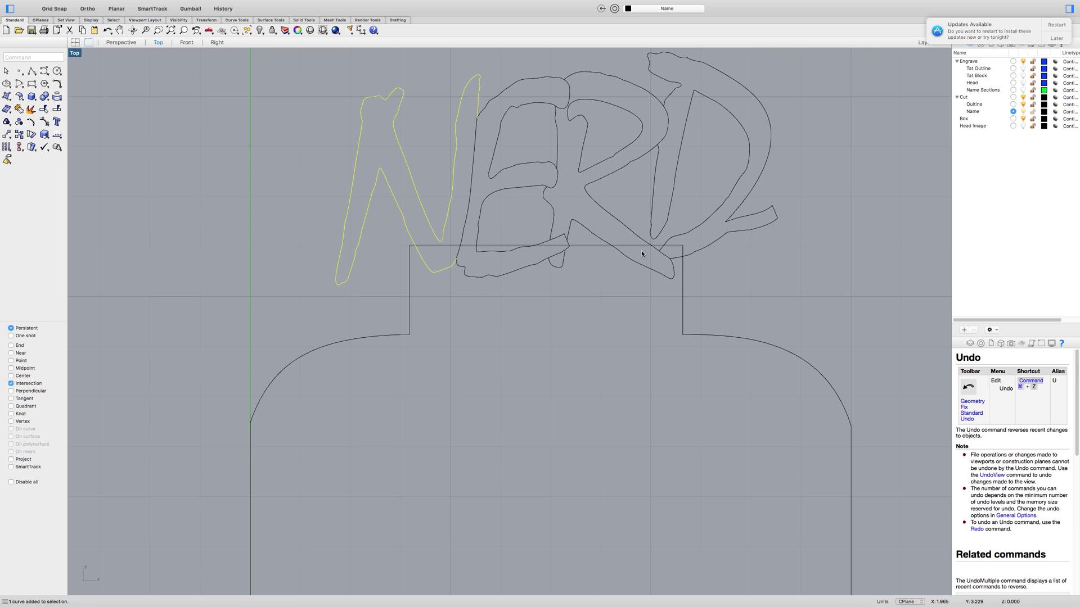
key(Escape)
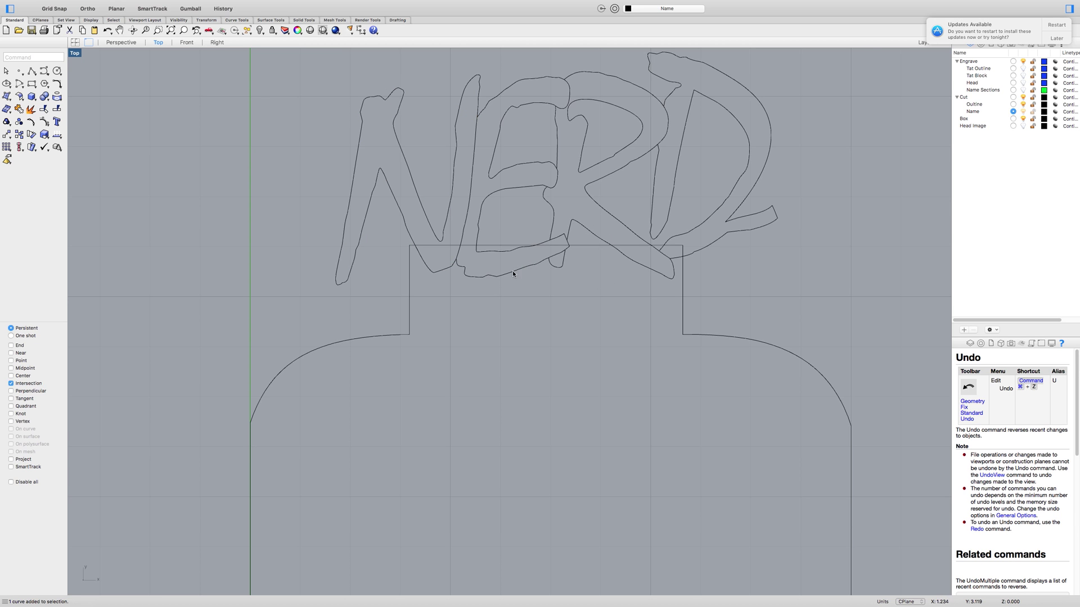
Step: Pan the Top viewport down to bring the lower head outline and PRIDE lettering into view
right_drag(590, 371, 586, 178)
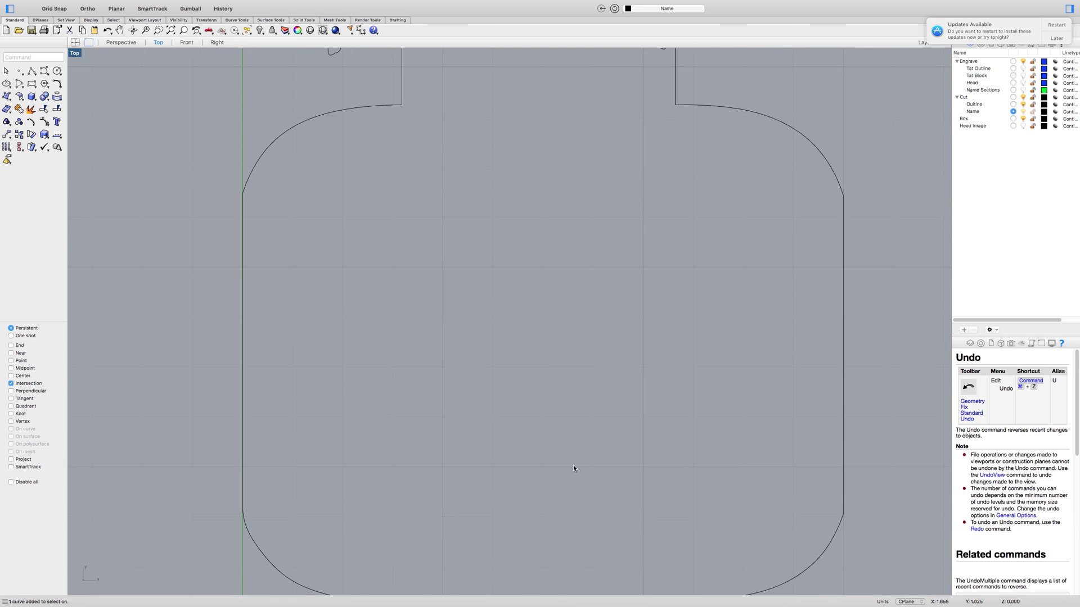
right_drag(572, 467, 579, 137)
right_drag(586, 258, 586, 243)
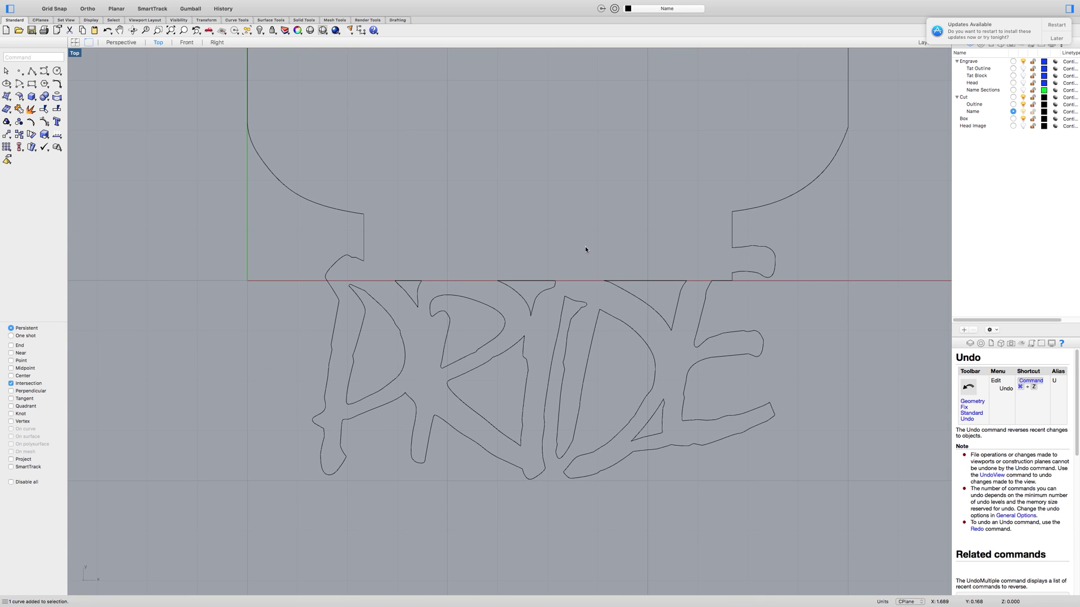
scroll(585, 249, down, 1)
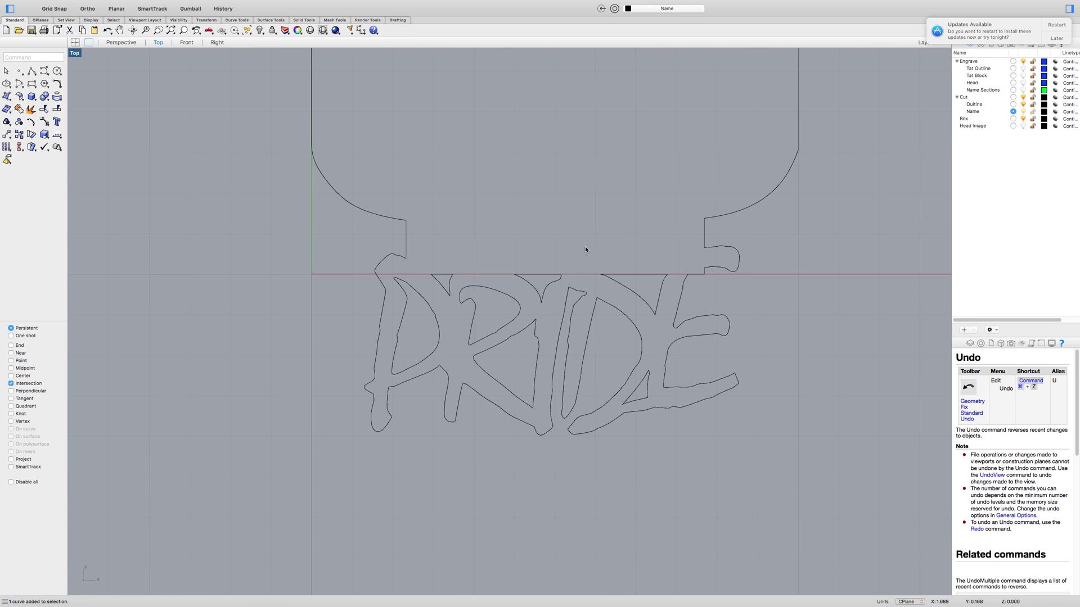
Step: Make Name Sections the current layer and show its section curves
click(1013, 91)
scroll(602, 316, down, 5)
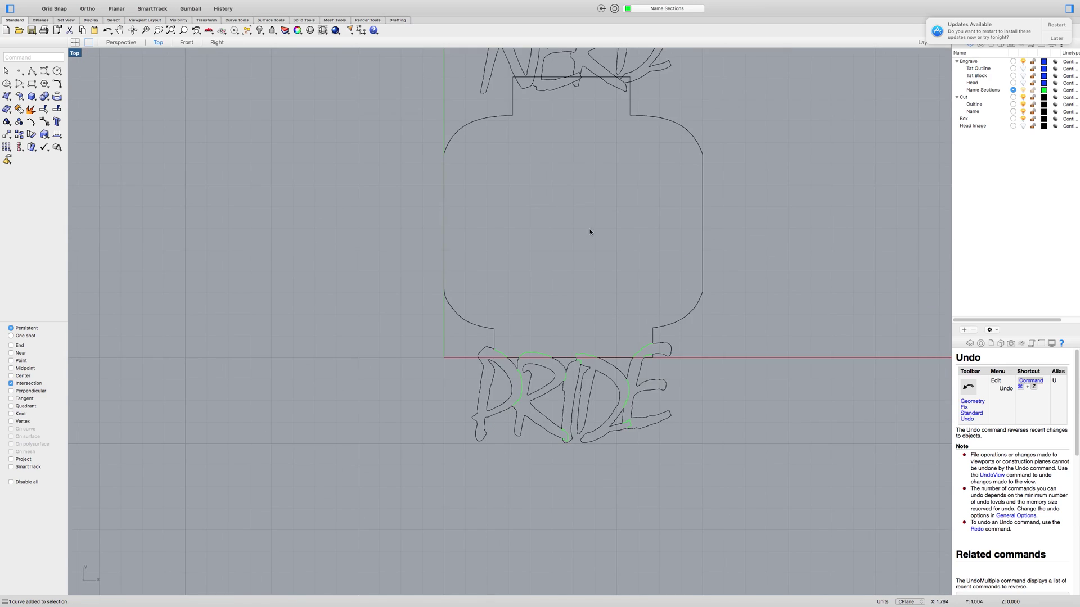
scroll(590, 231, up, 5)
scroll(571, 236, up, 5)
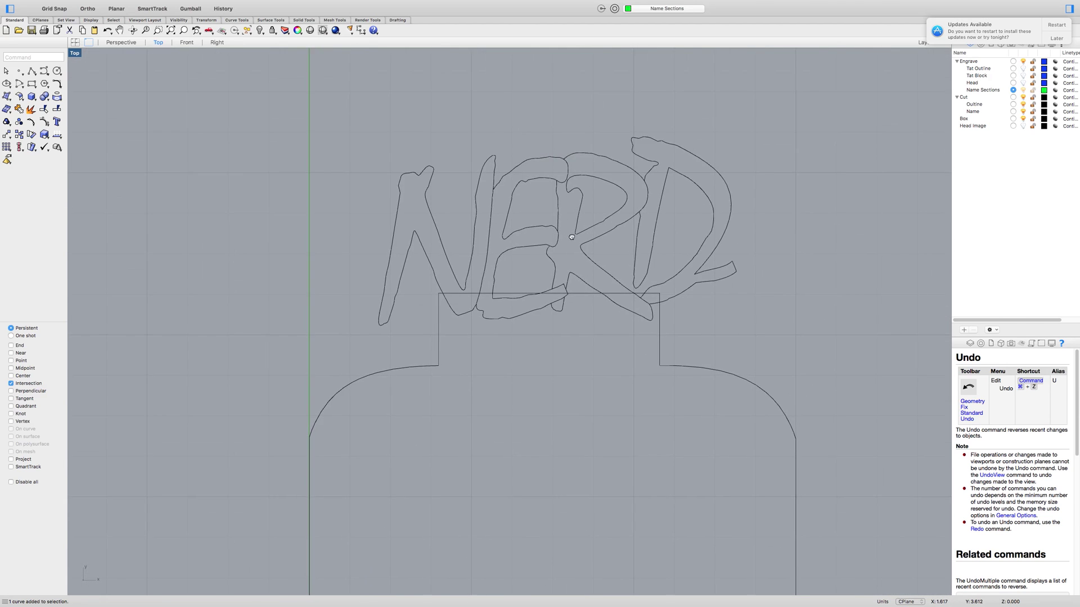
scroll(572, 237, up, 5)
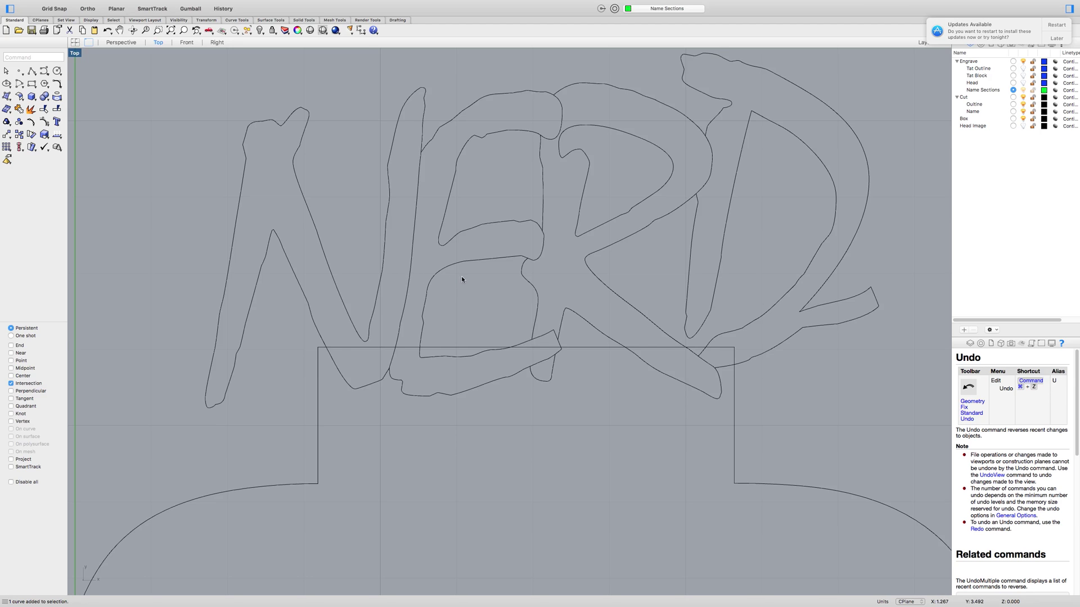
scroll(467, 283, down, 2)
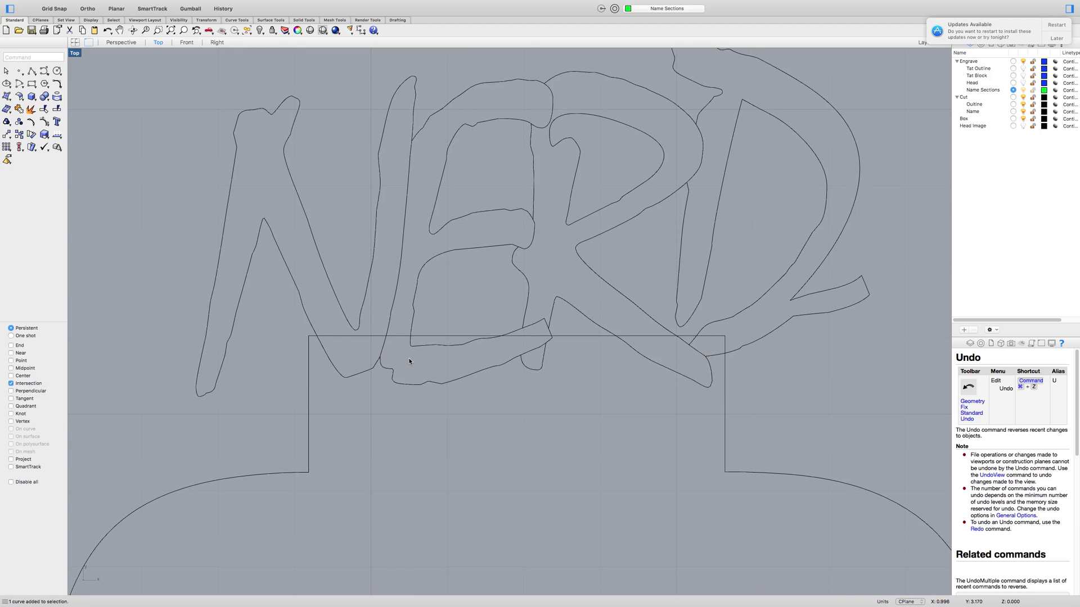
Step: Split the NERD letter outlines using the box outline as the cutter
click(347, 378)
shift+click(386, 374)
shift+click(541, 368)
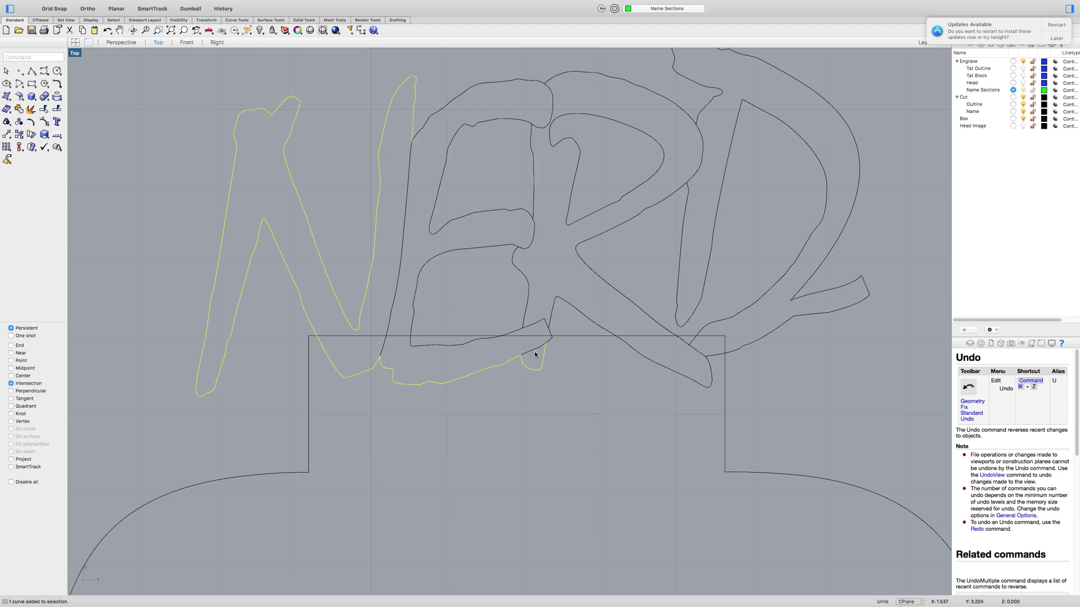
shift+click(652, 363)
shift+click(689, 344)
shift+click(693, 345)
shift+click(713, 358)
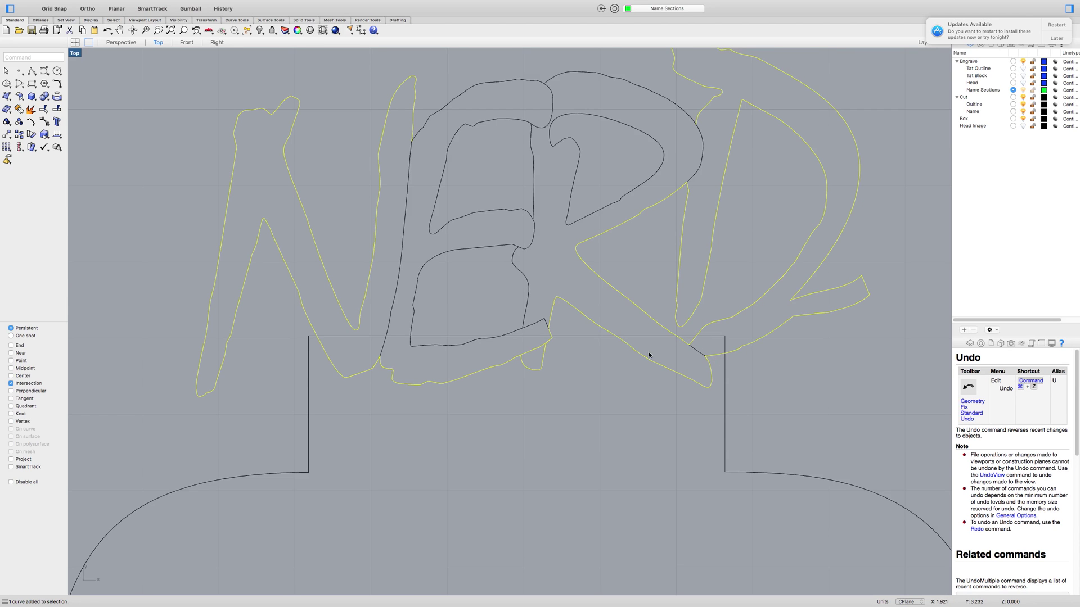
click(57, 109)
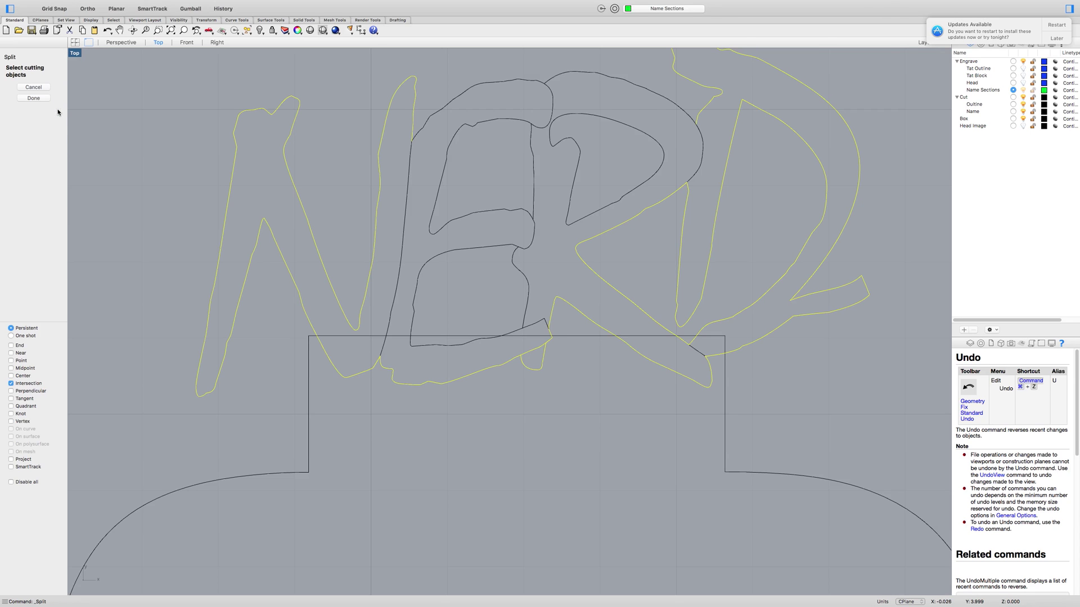
click(308, 345)
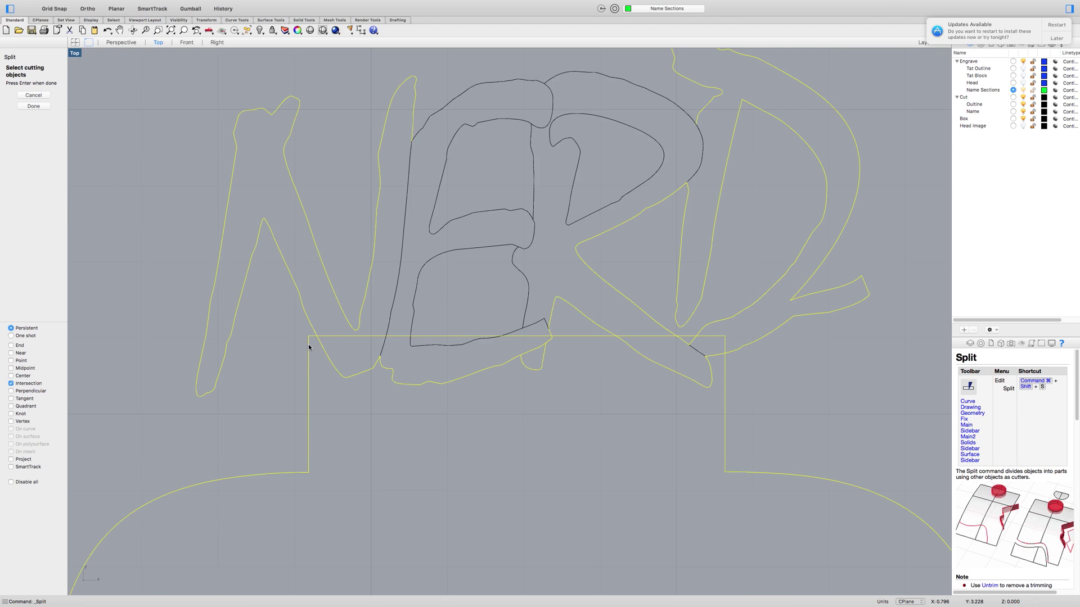
key(Return)
click(324, 358)
Step: Split the box outline using the N/E, inner E, E lower bar and R curves as cutters
click(328, 337)
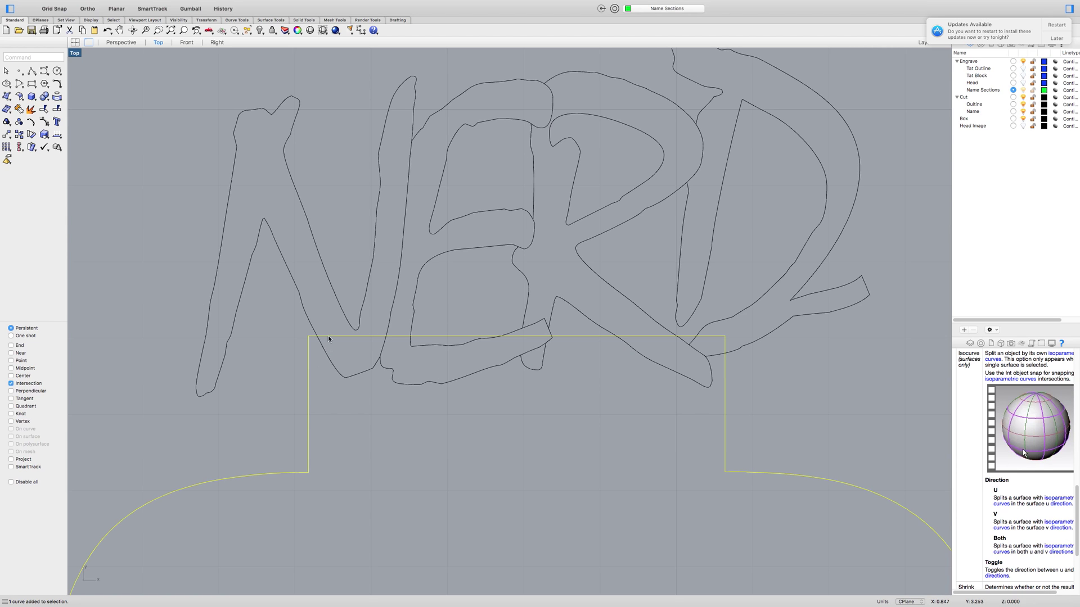
click(56, 110)
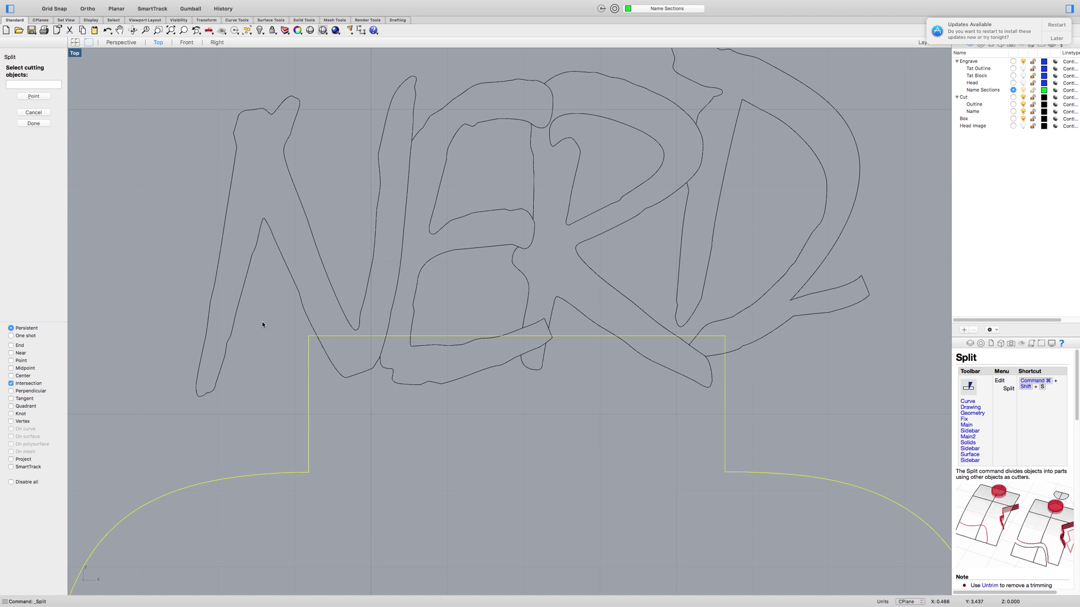
click(385, 350)
click(438, 346)
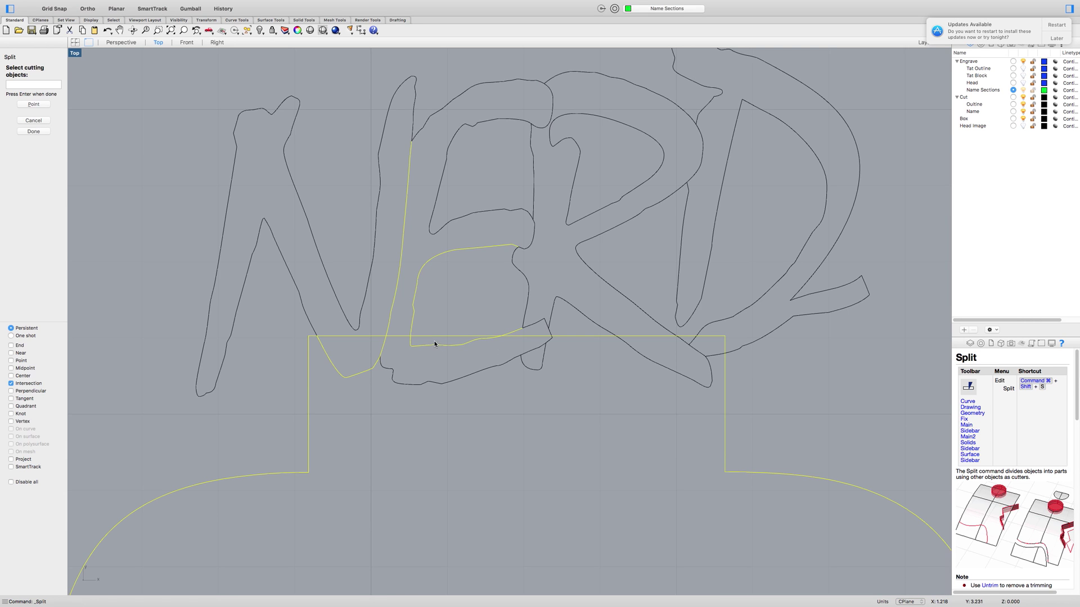
click(535, 347)
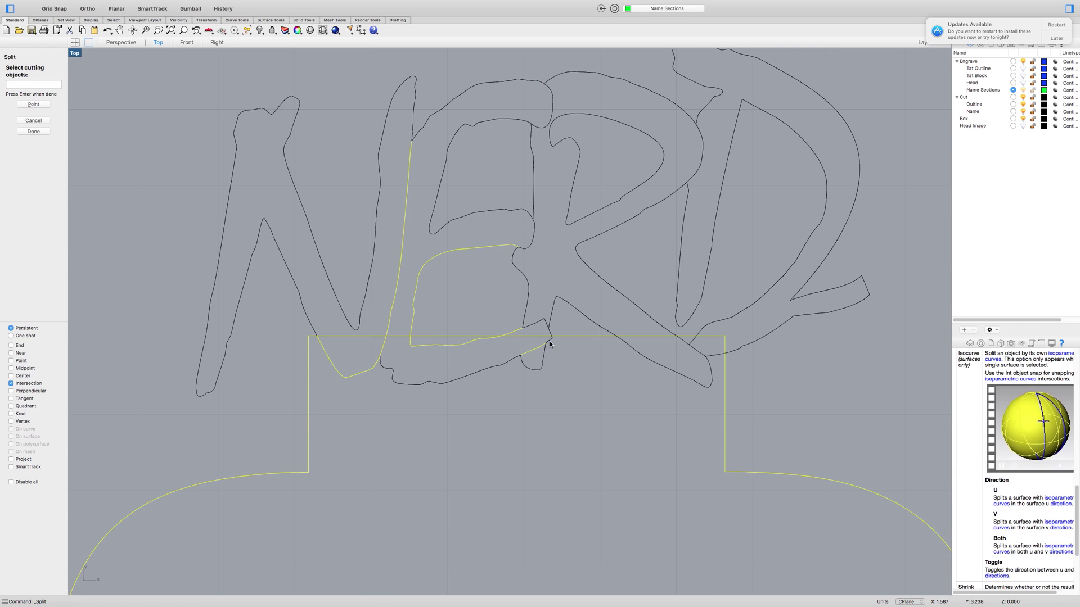
click(653, 360)
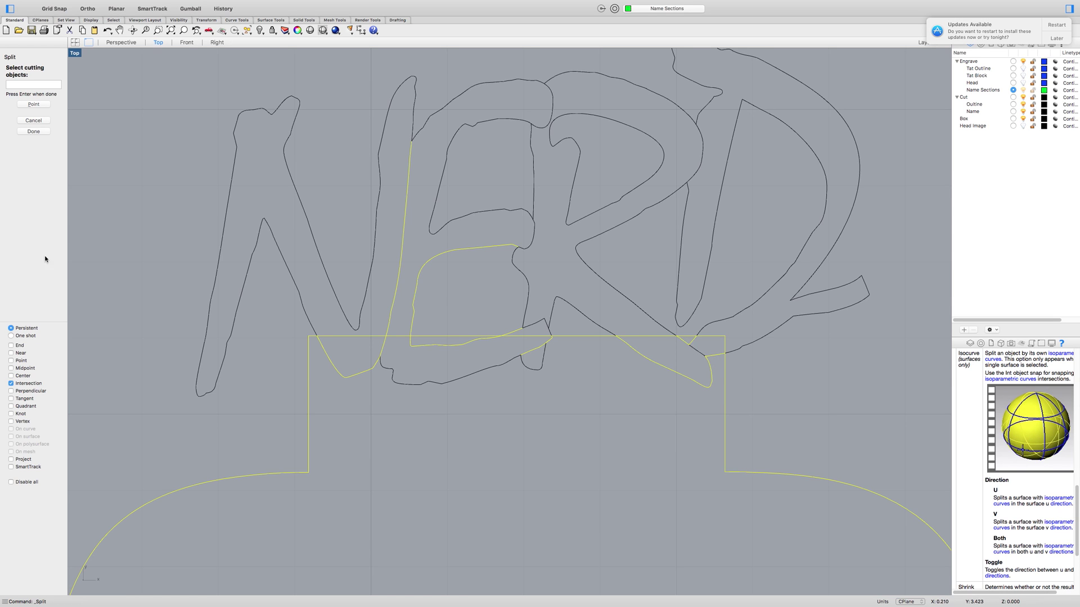
right_click(88, 247)
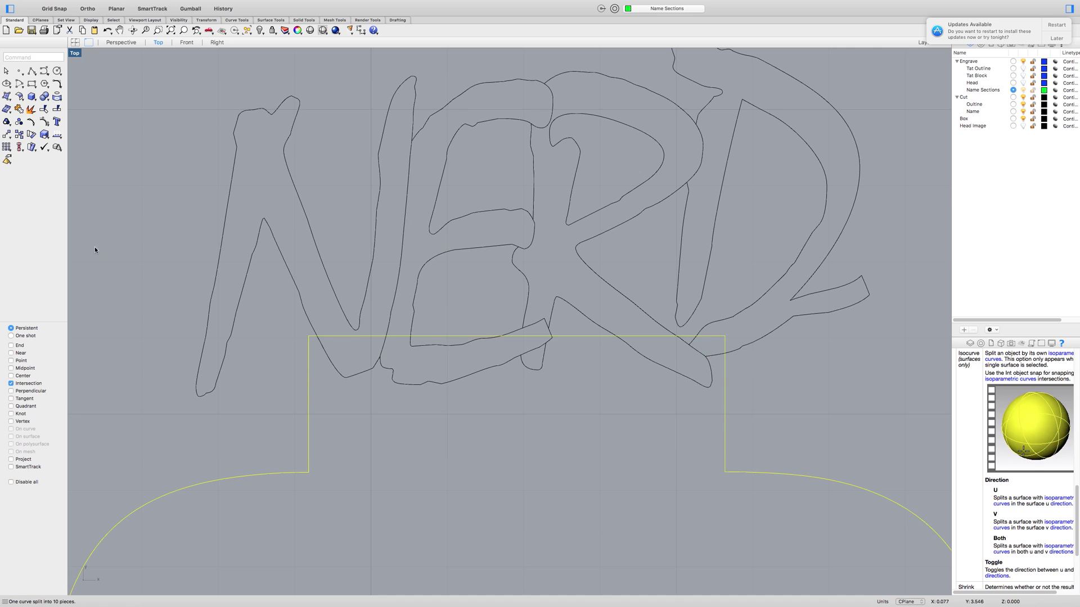
Step: Split the lower-left E piece at the box line
click(410, 346)
key(super+shift+s)
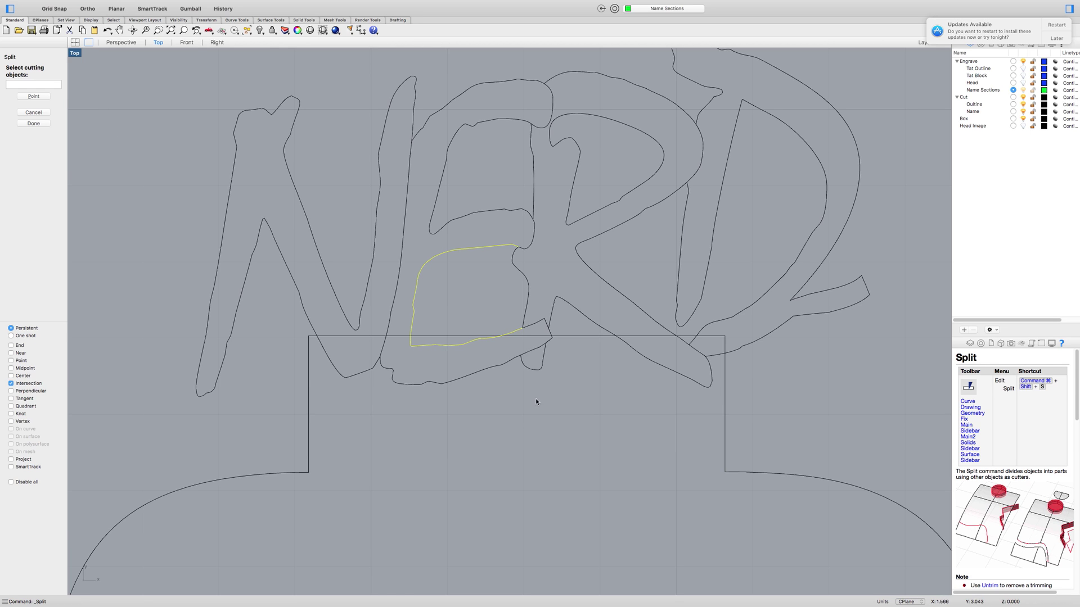
click(436, 337)
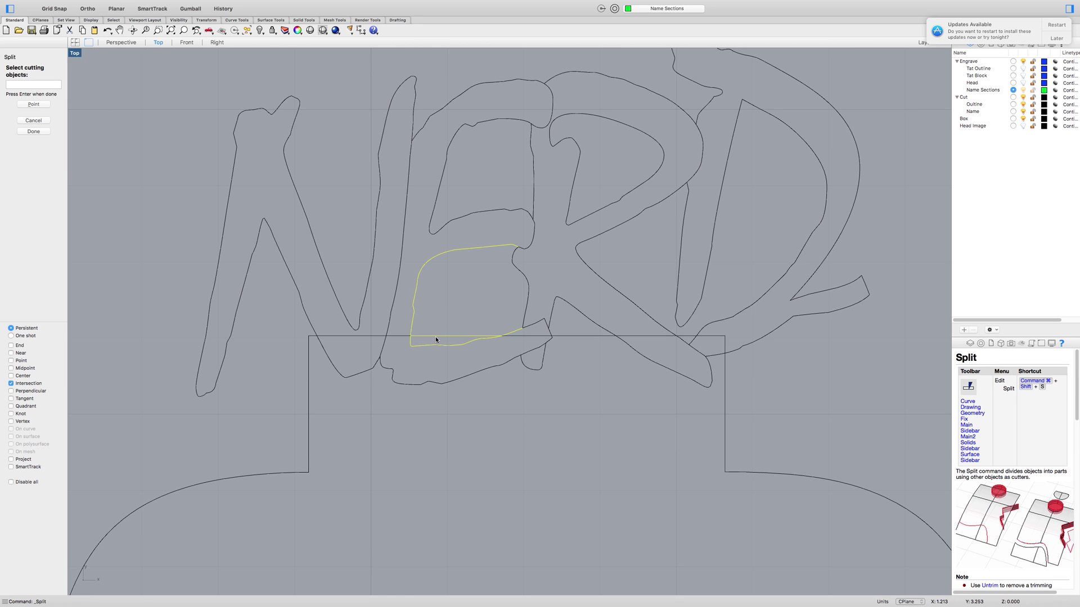
key(Return)
click(430, 344)
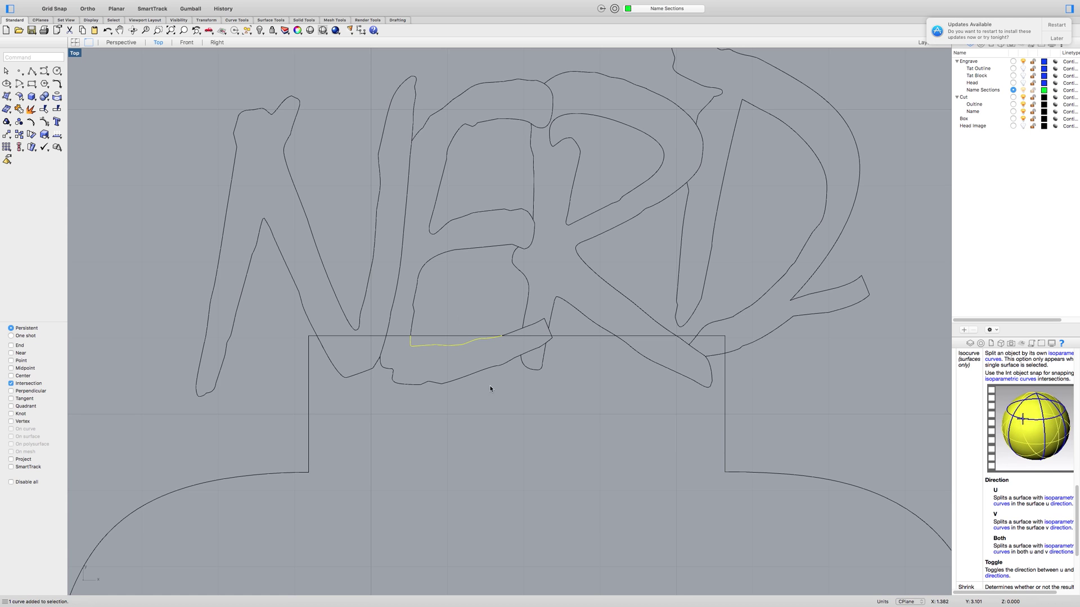
Step: Split the N's right stroke using the box's top edge as the cutter
click(494, 394)
click(330, 361)
shift+click(384, 346)
key(Escape)
click(383, 349)
key(Return)
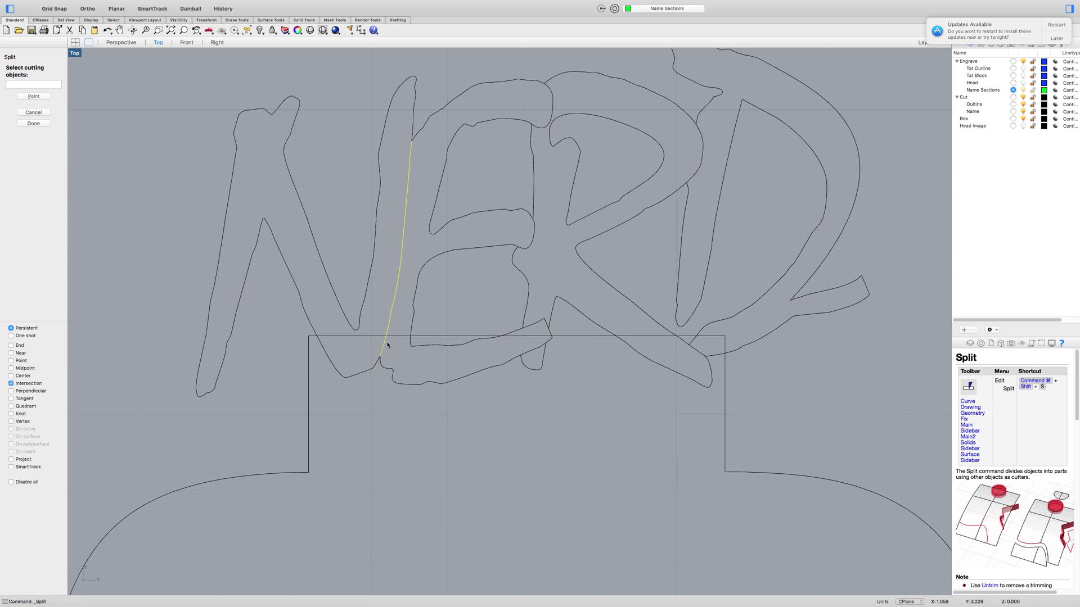
click(382, 337)
key(Return)
Step: Select all the letter curve pieces lying inside the box
click(382, 346)
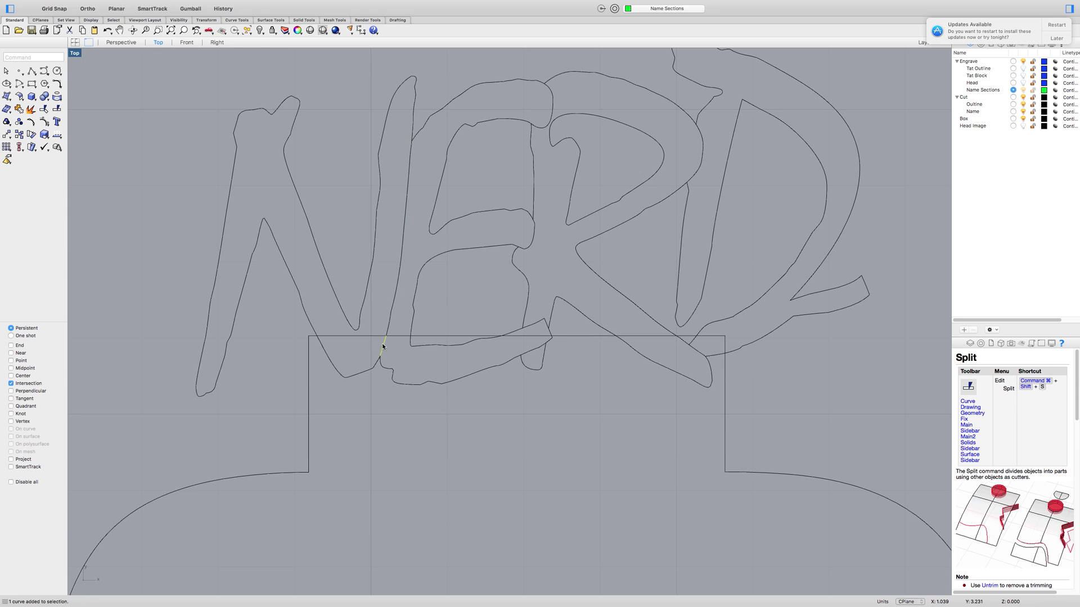
shift+click(331, 359)
shift+click(388, 371)
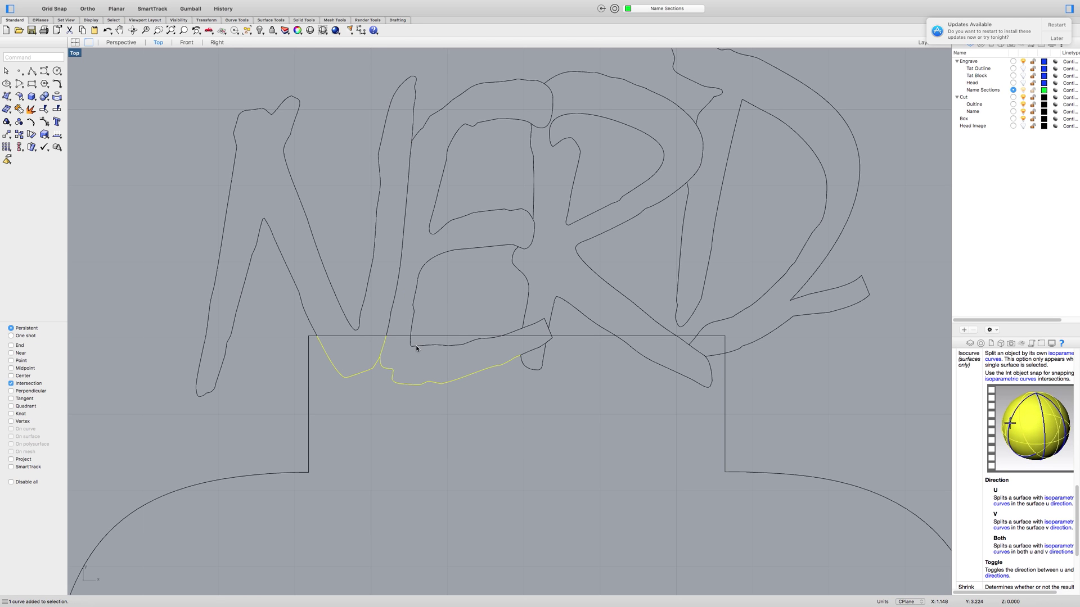
shift+click(461, 341)
shift+click(542, 344)
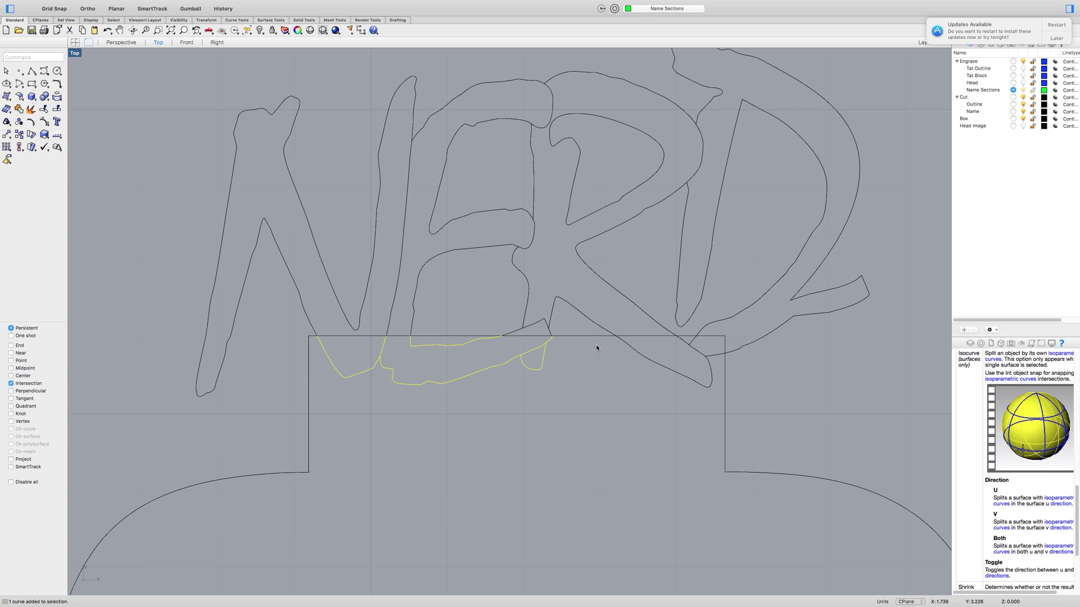
shift+click(634, 352)
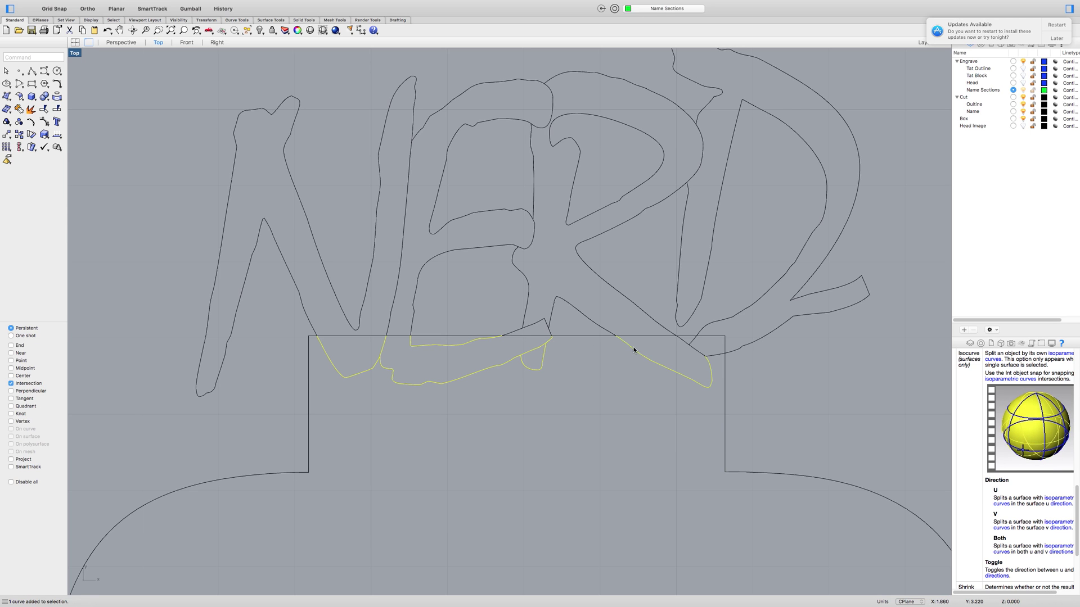
shift+click(683, 343)
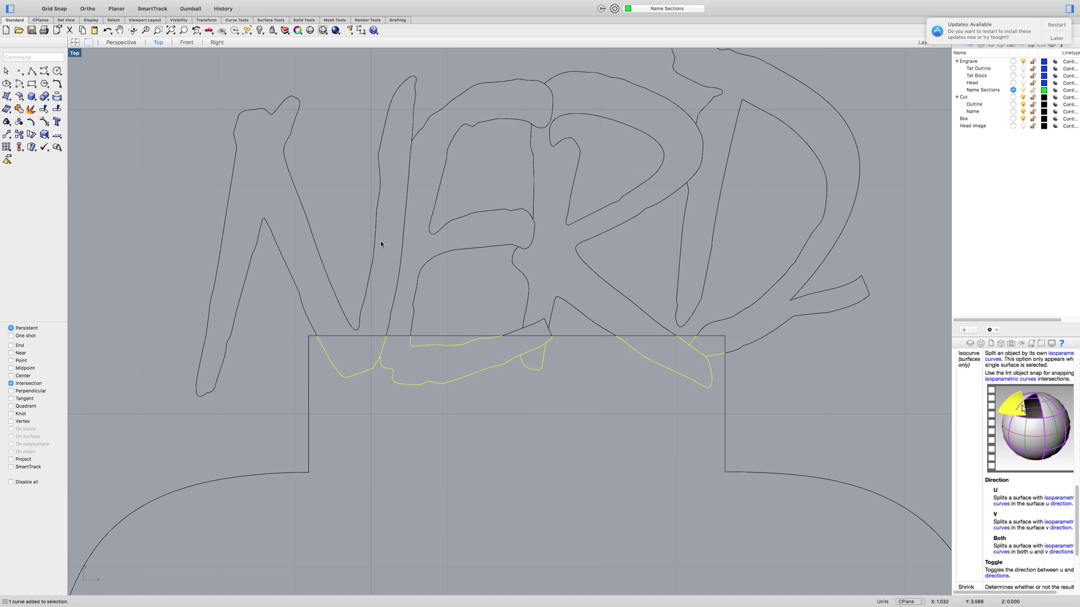
Step: Change the selected letter pieces' layer to Name Sections via Edit > Layers > Change Object Layer
click(86, 4)
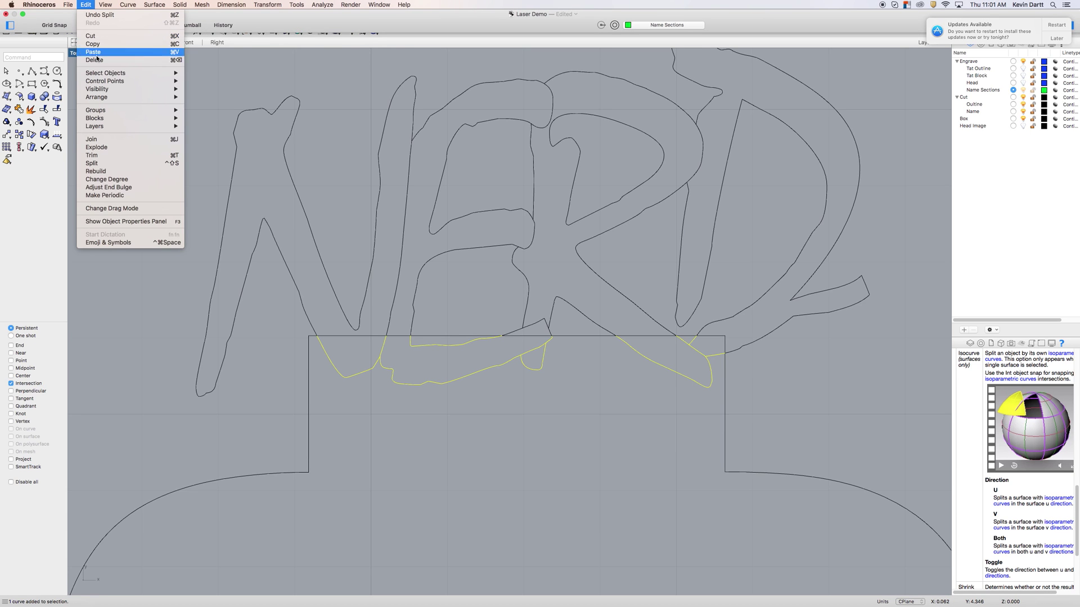
mouse_move(143, 126)
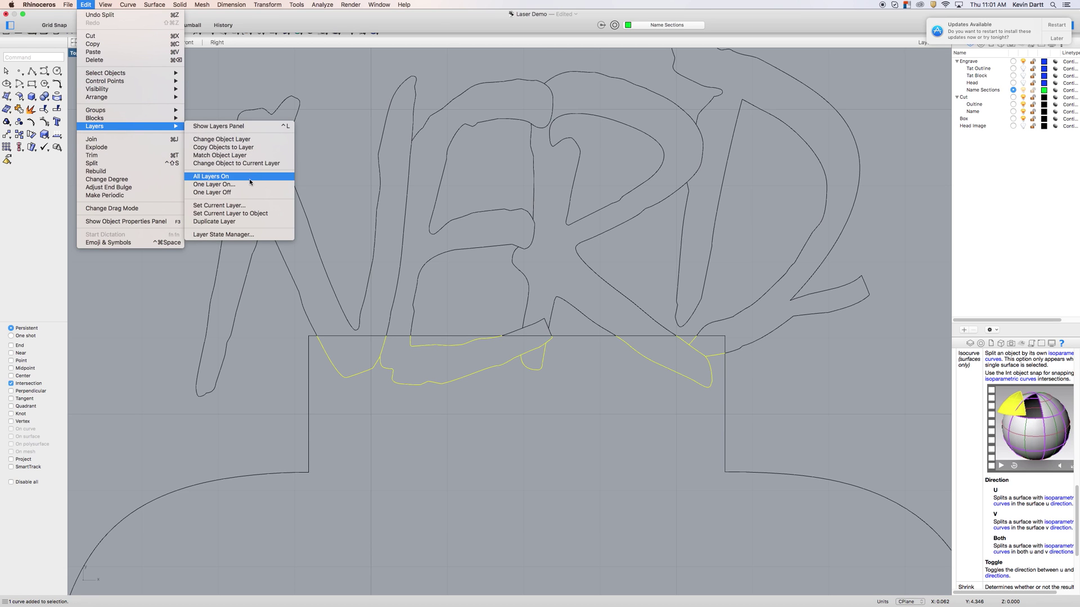
click(249, 141)
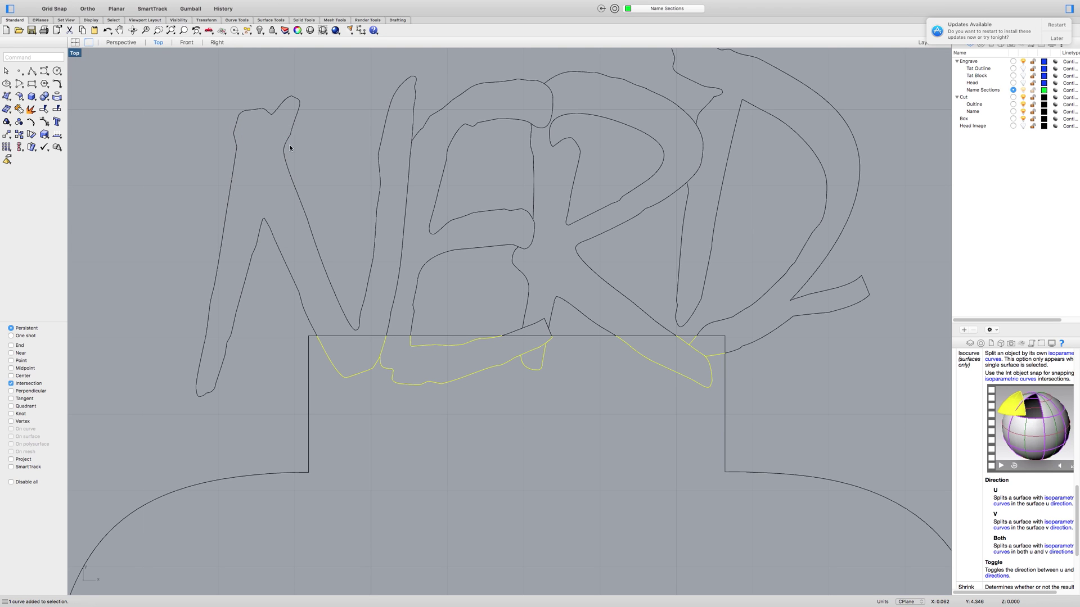
click(487, 163)
click(591, 253)
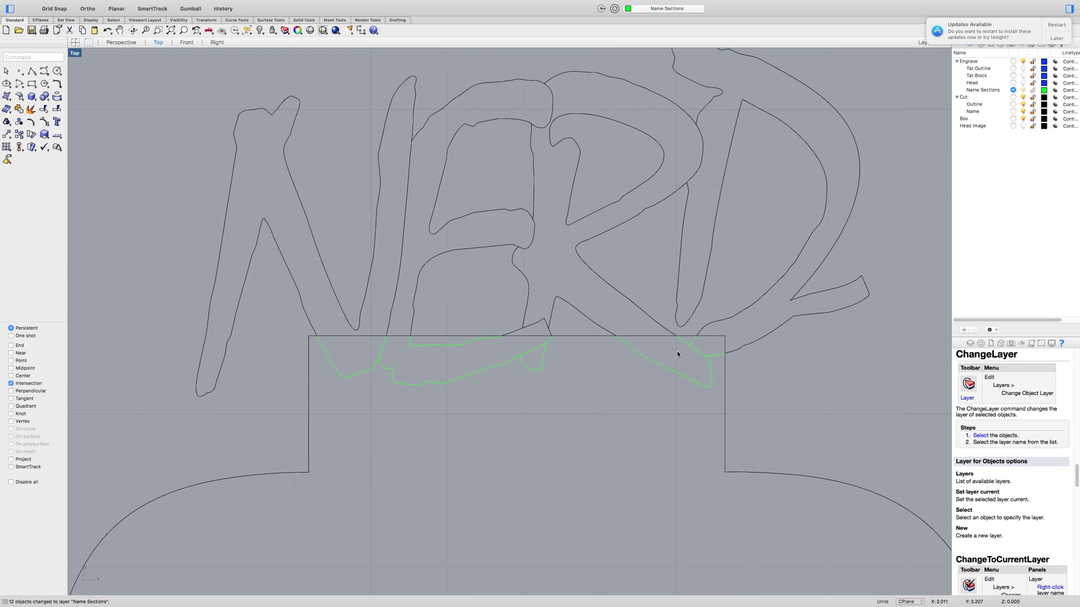
Step: Delete three segments of the box's top edge between the letters
click(715, 336)
key(Delete)
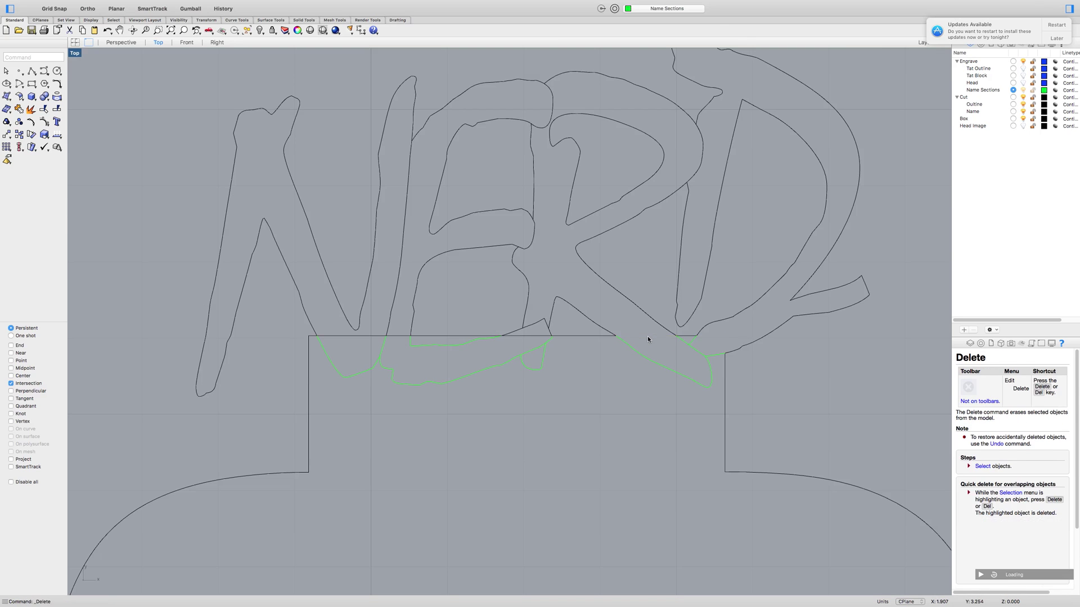
click(527, 336)
key(Delete)
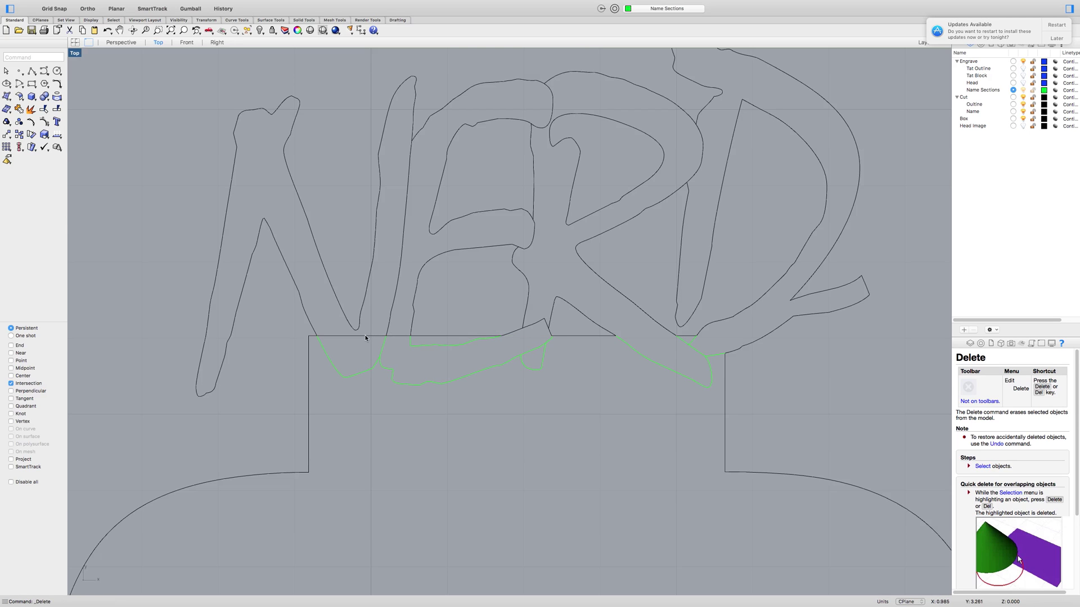
click(366, 337)
key(Delete)
Step: Select the dividing curve segments along the E and the E/R boundary
click(400, 265)
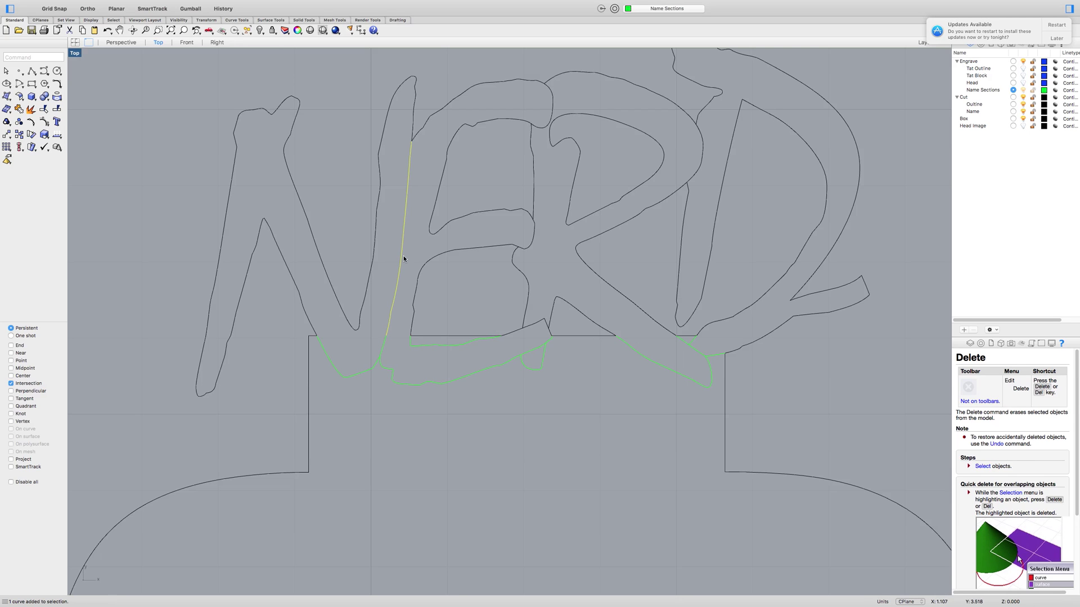
shift+click(532, 325)
shift+click(535, 237)
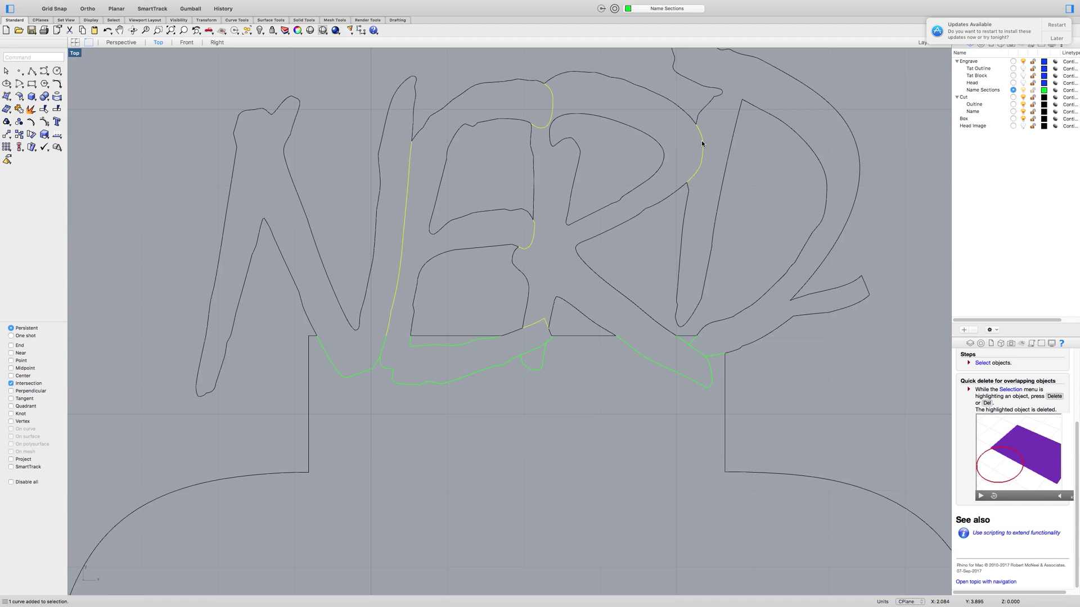
Step: Move the five curves dividing NERD's letters onto the Name Sections layer, then deselect them
mouse_move(48, 2)
click(84, 5)
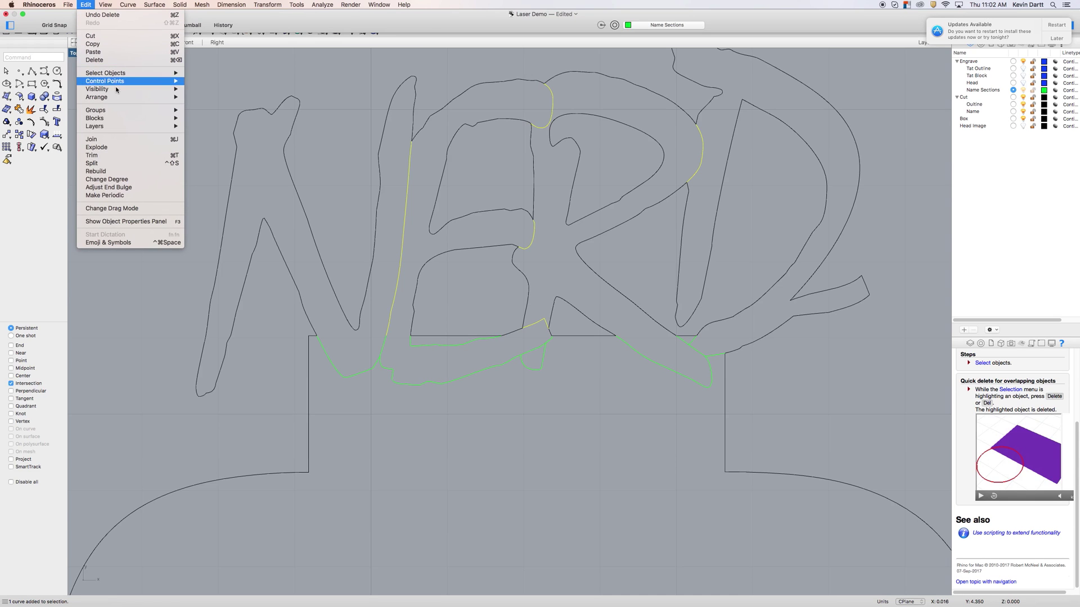
mouse_move(127, 126)
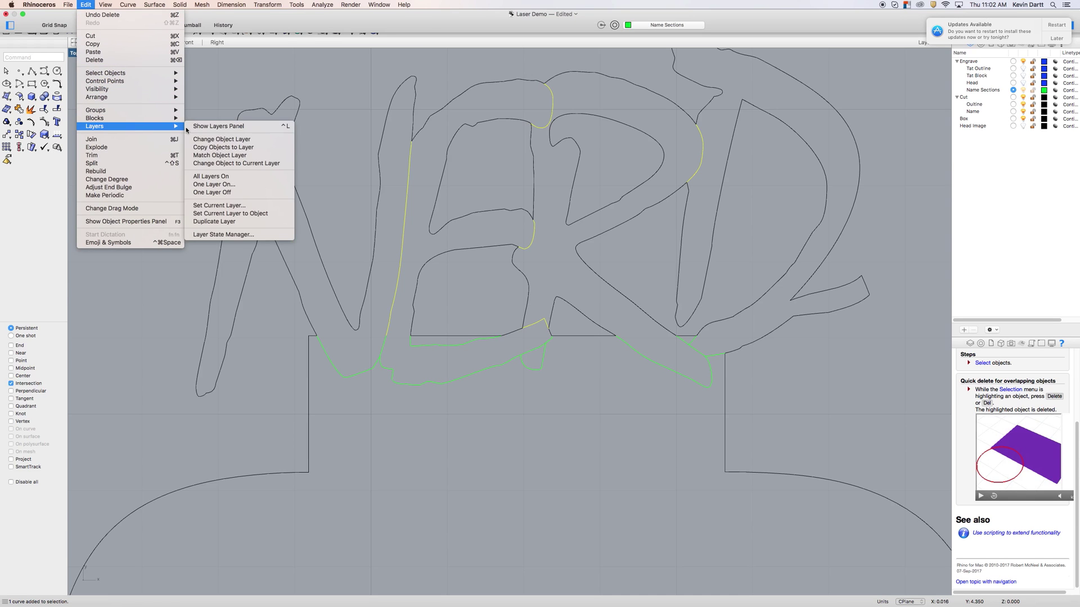
click(225, 137)
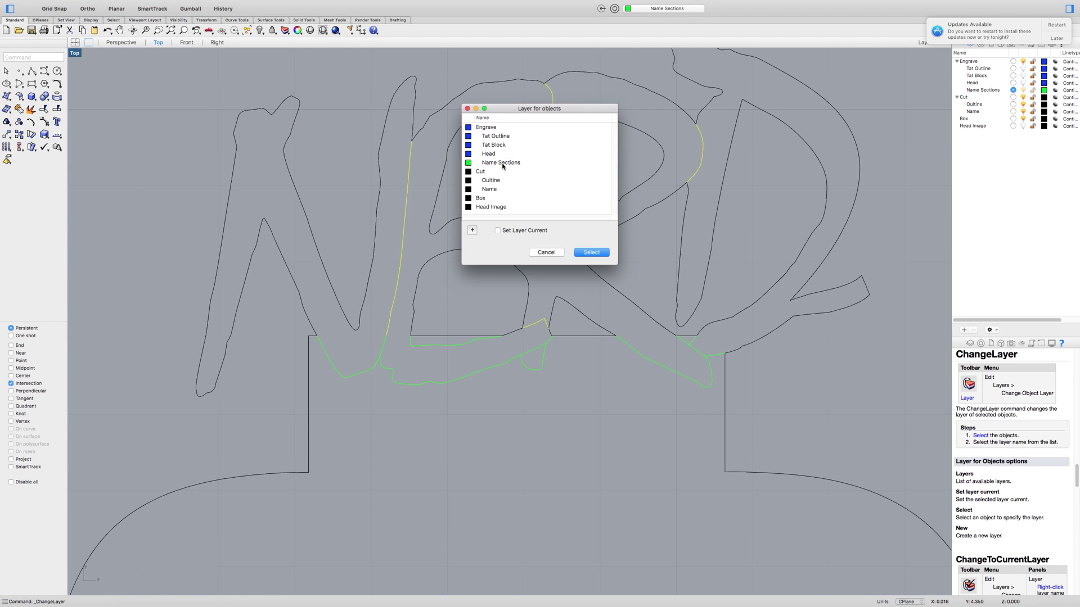
click(500, 163)
click(593, 253)
click(610, 364)
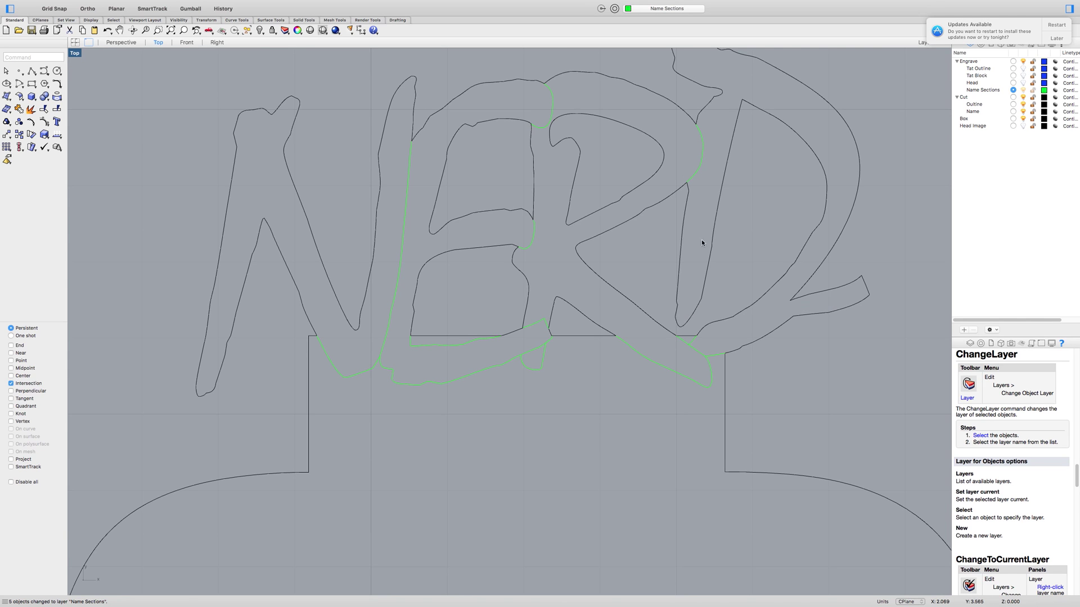
Step: Zoom out to show the whole head and PRIDE, and make Name the current layer
scroll(705, 241, down, 2)
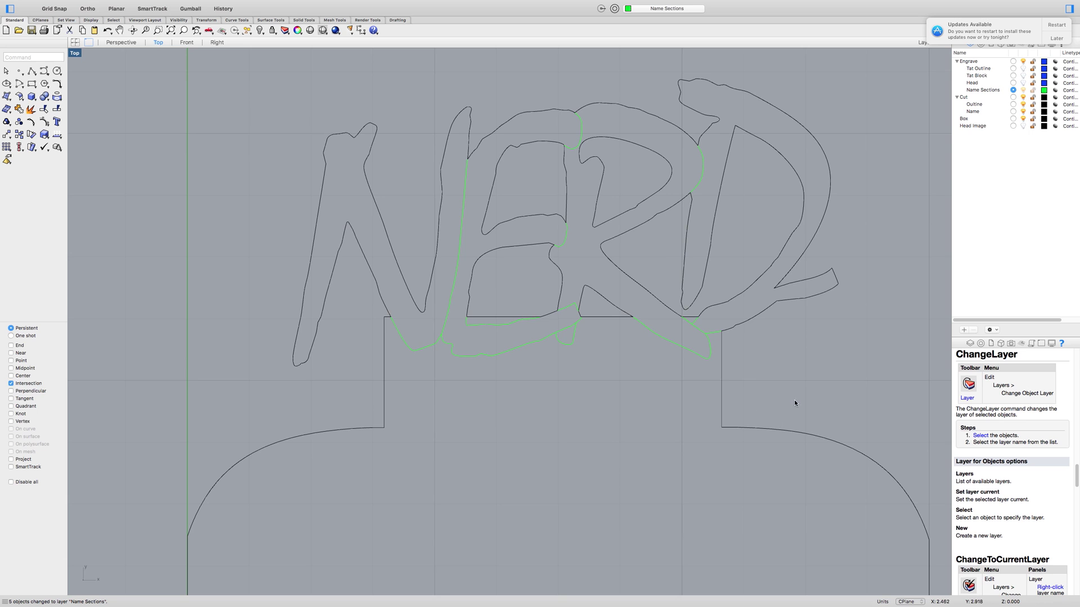
scroll(794, 399, down, 3)
right_drag(794, 399, 644, 226)
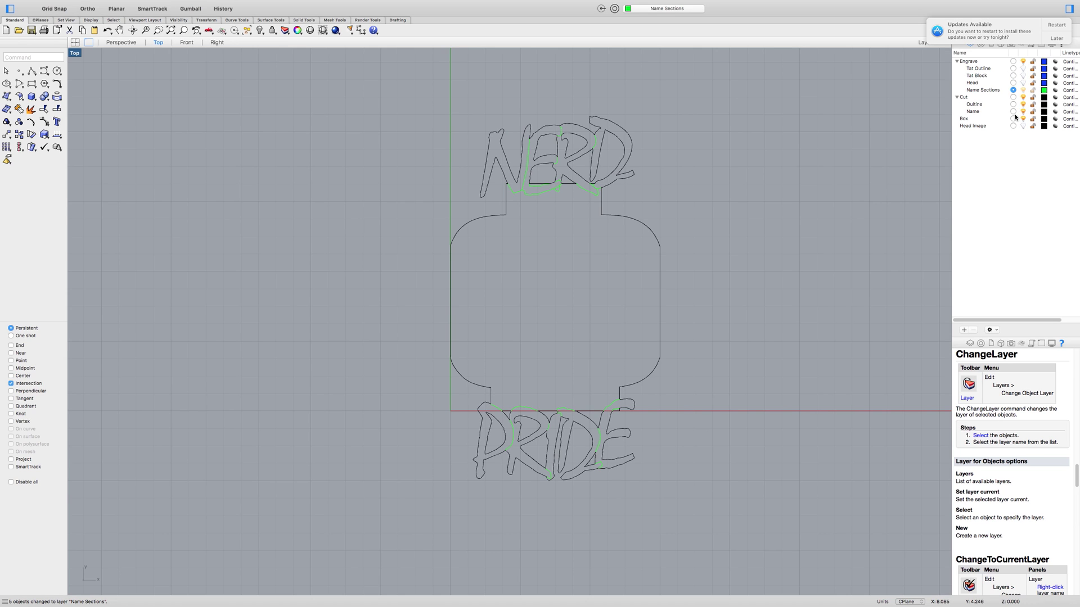
click(1014, 112)
Step: Select the N outline, the arc over E and R, and all remaining outline curves
click(492, 148)
click(576, 127)
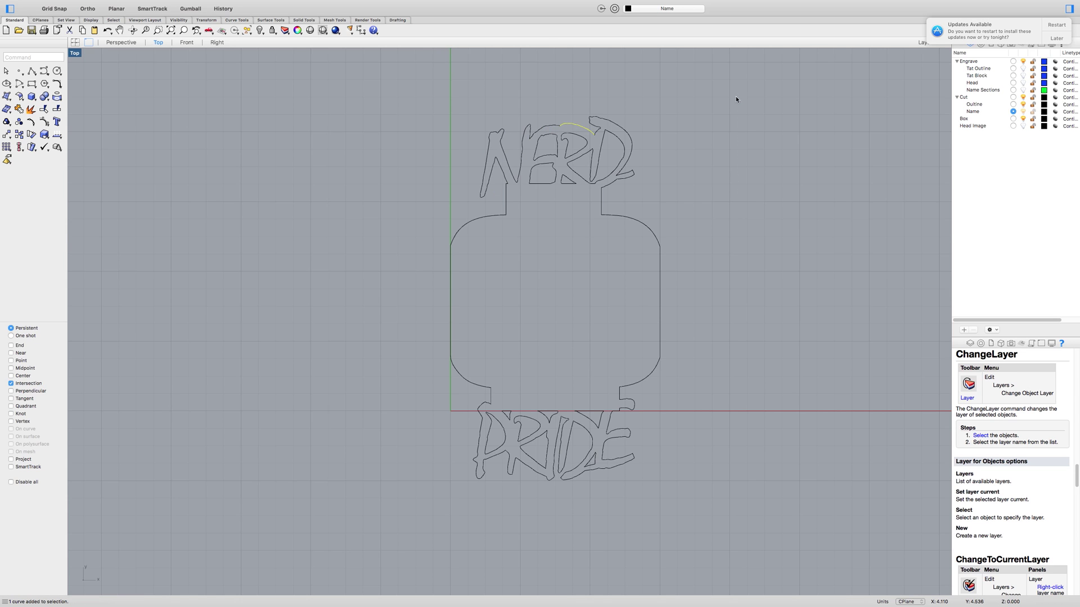
mouse_move(734, 94)
mouse_down()
mouse_move(462, 559)
mouse_move(419, 533)
mouse_up()
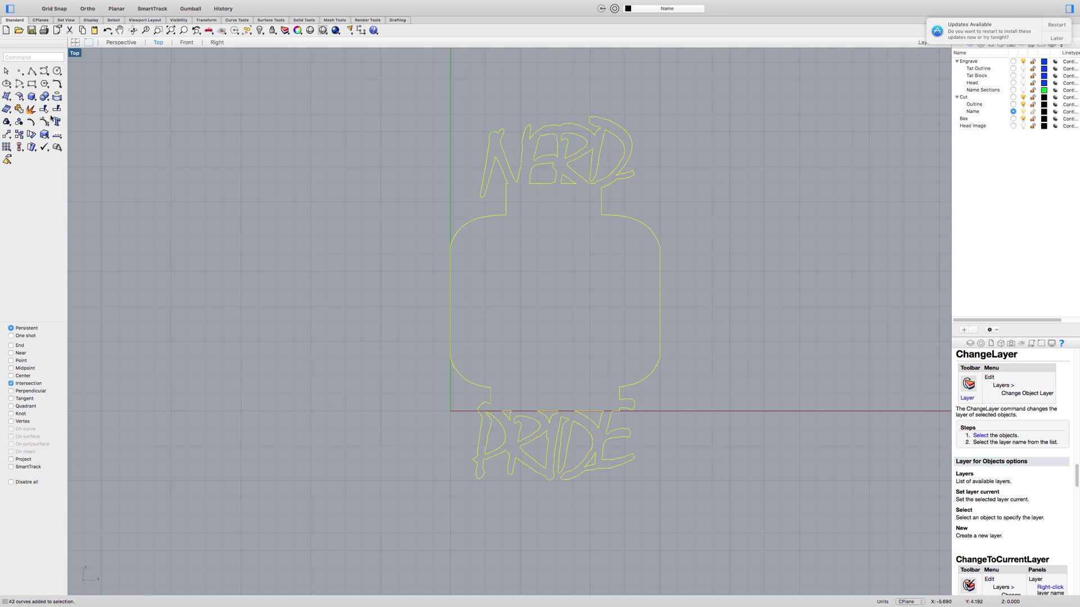
click(23, 109)
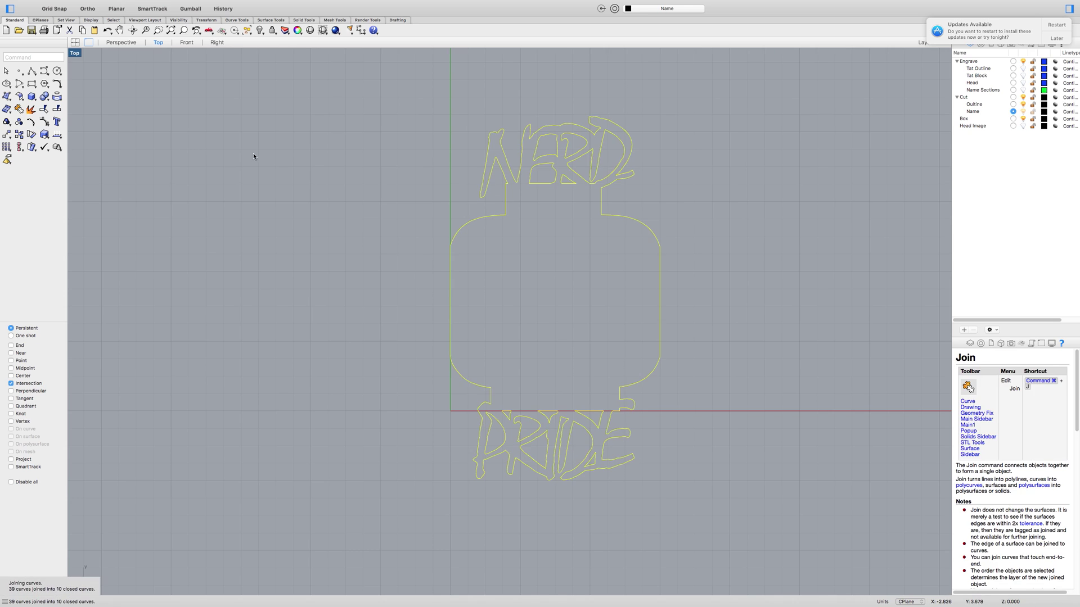
click(267, 159)
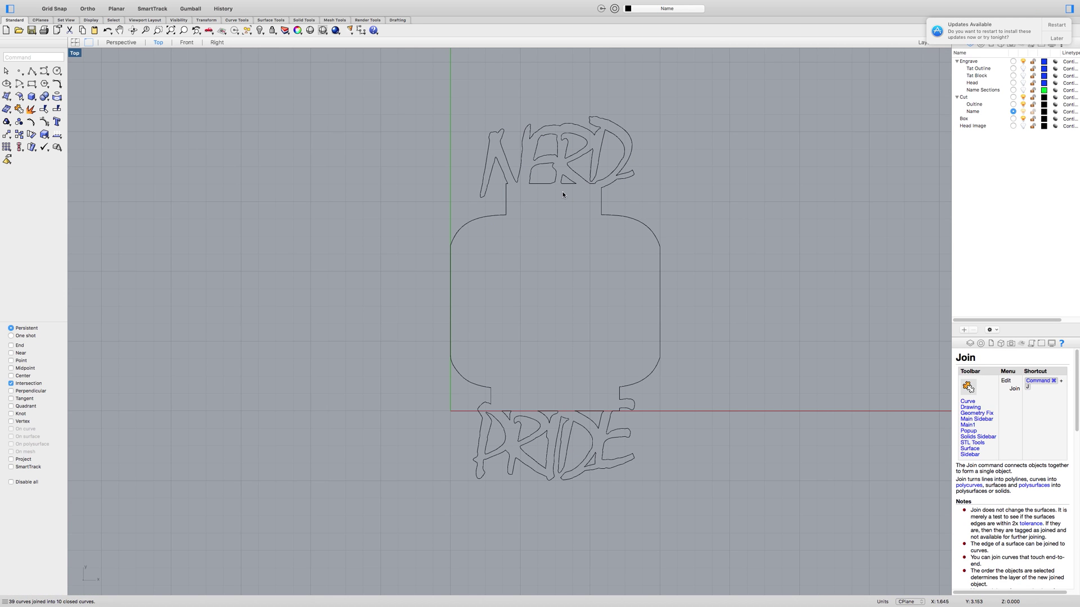
click(498, 166)
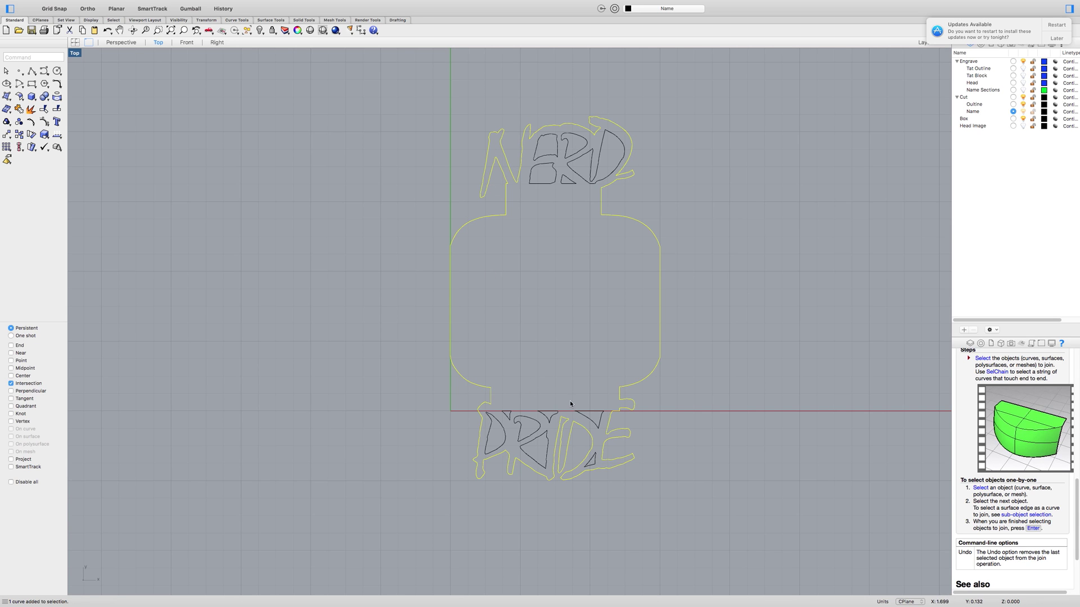
scroll(564, 404, up, 2)
scroll(544, 420, up, 2)
key(Escape)
click(462, 437)
click(475, 424)
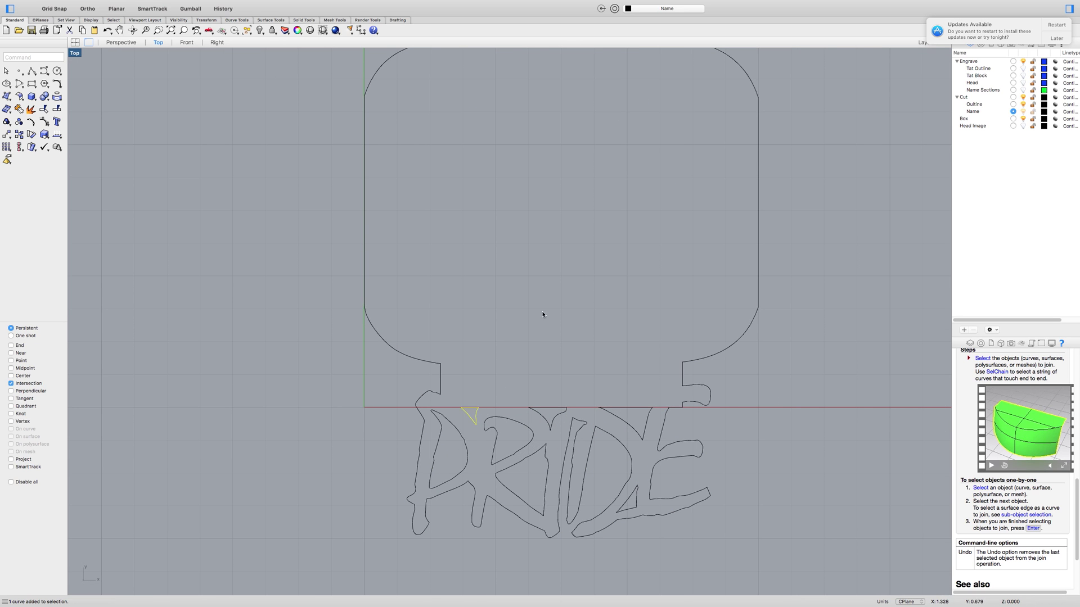
scroll(544, 308, down, 4)
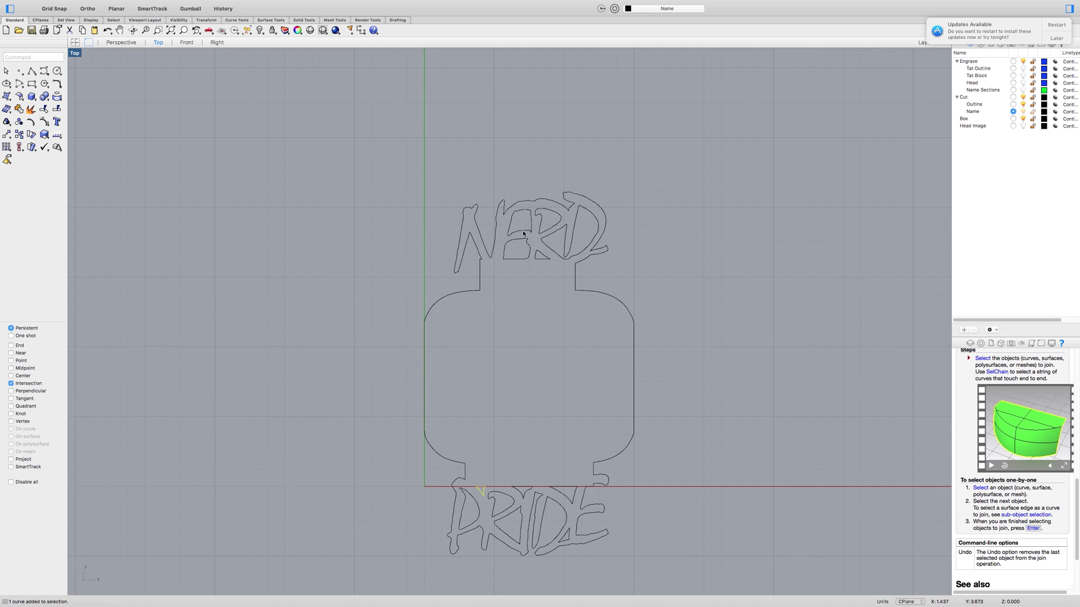
click(525, 237)
click(550, 231)
Step: Check NERD's R outline, then make Head the current layer to reveal the blue face
click(564, 236)
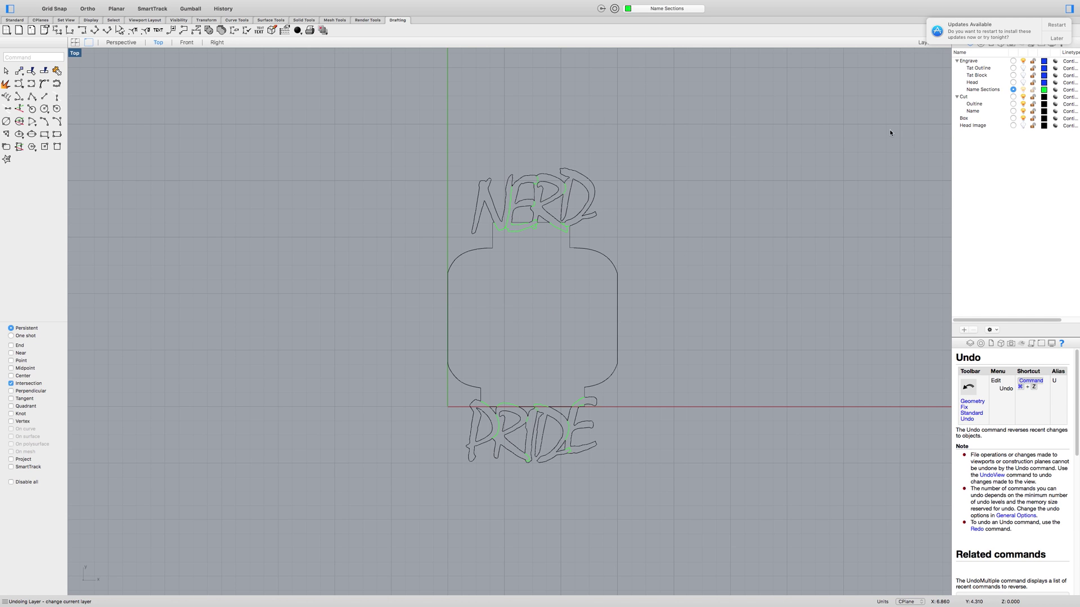
click(1013, 82)
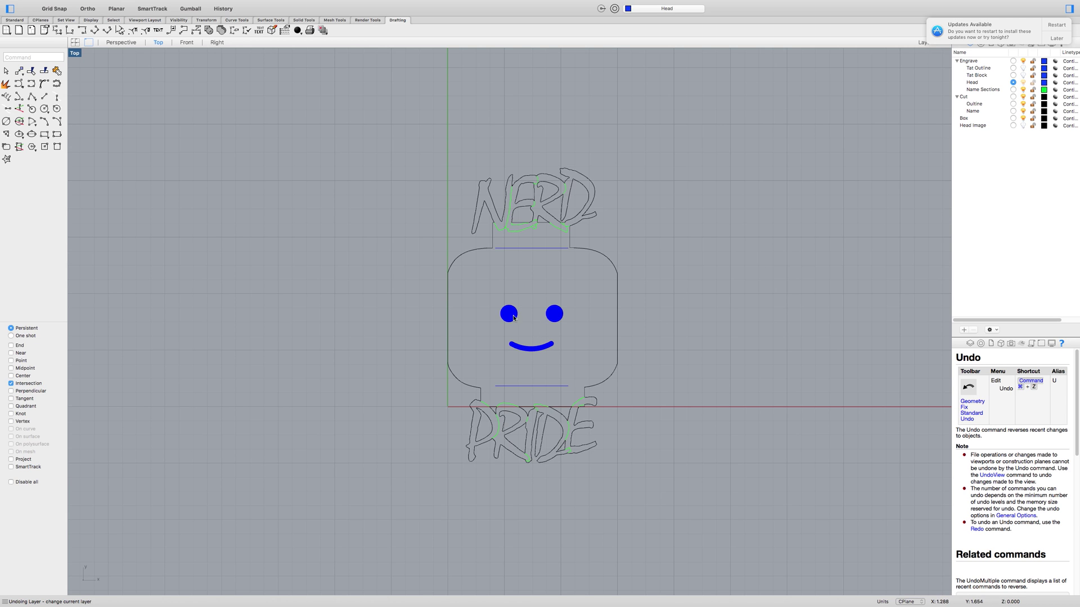
scroll(515, 317, up, 3)
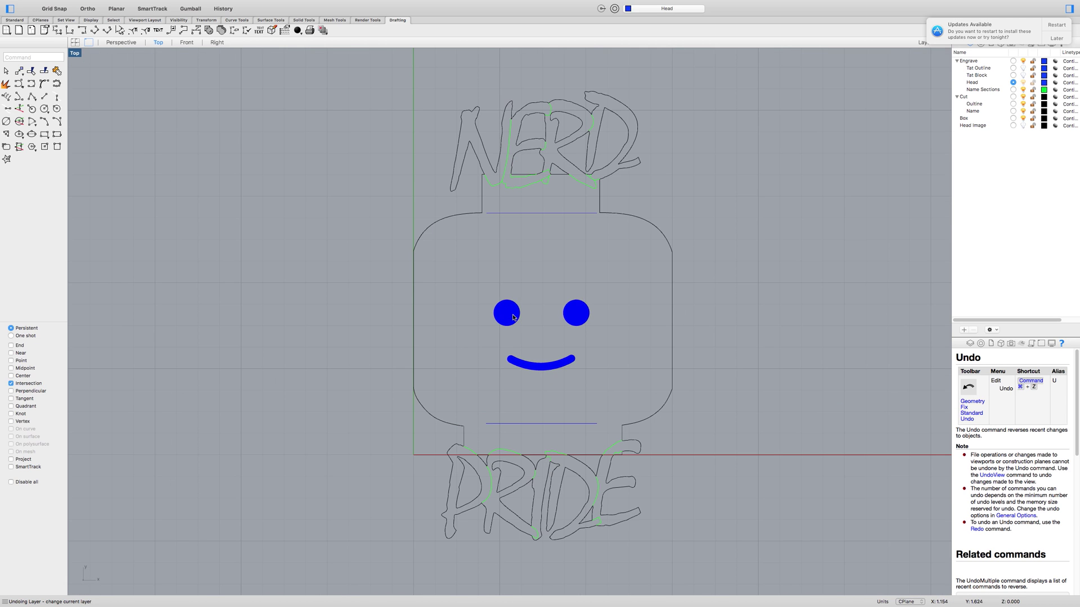
Step: Inspect the left eye, right eye and mouth hatches, then clear the selection
click(513, 317)
click(581, 317)
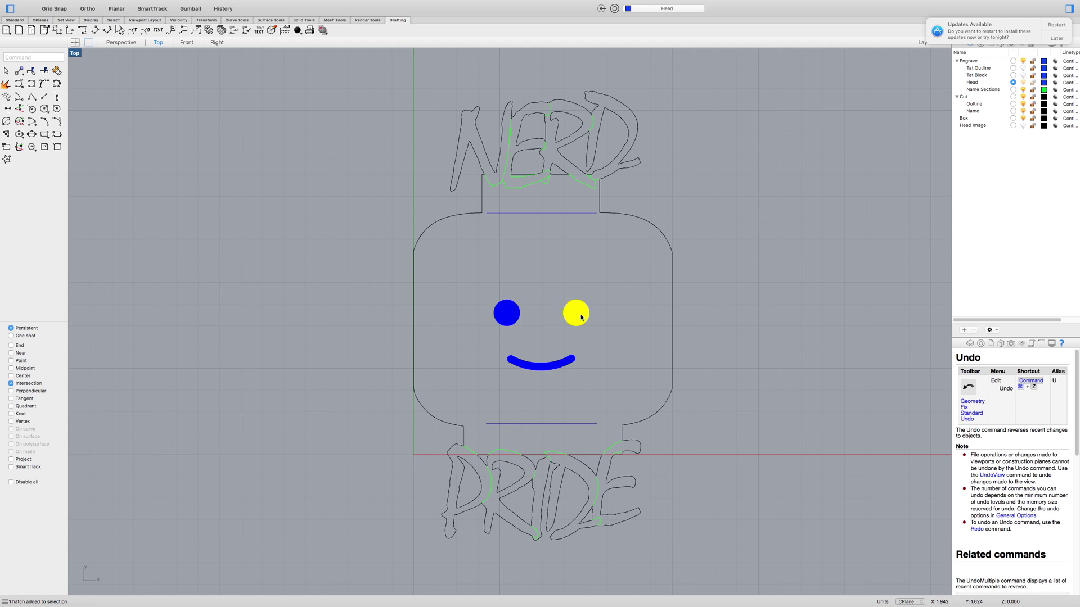
click(554, 368)
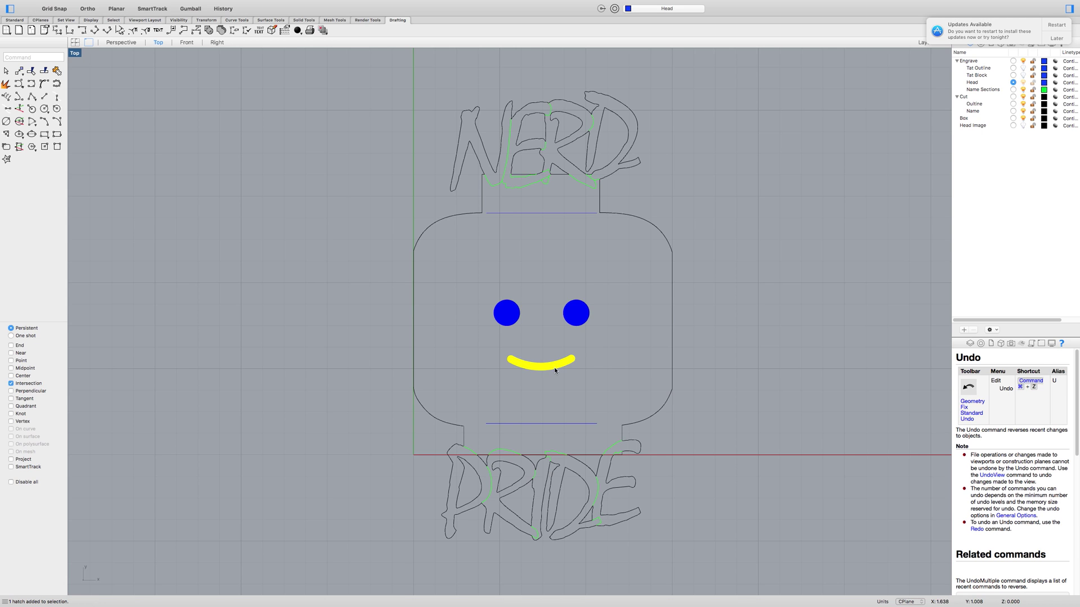
click(588, 279)
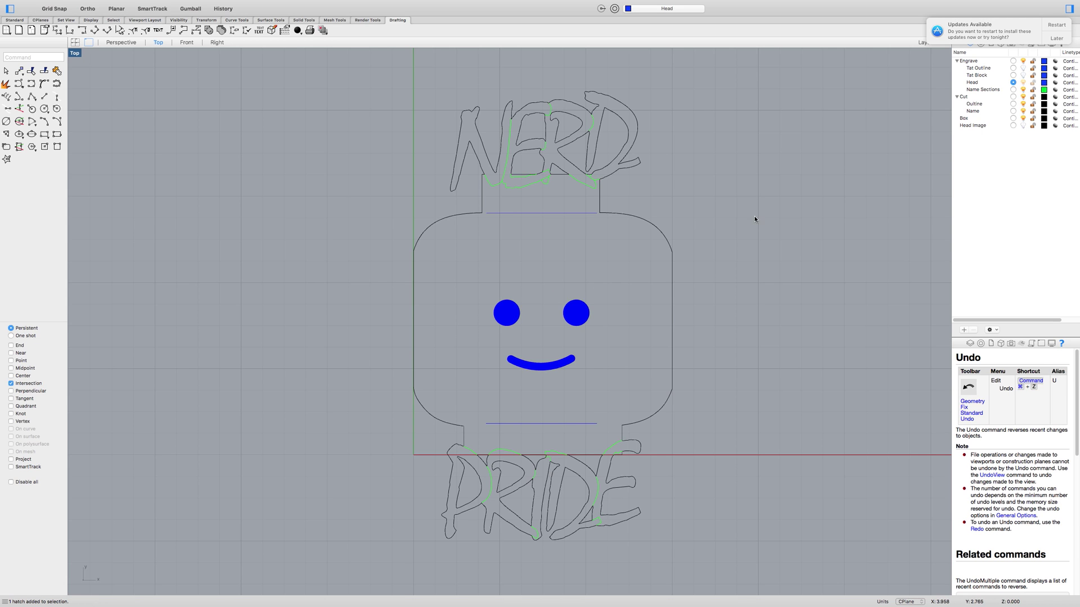
Step: Make Tat Outline current and select the insignia's star and outer outline
click(1013, 68)
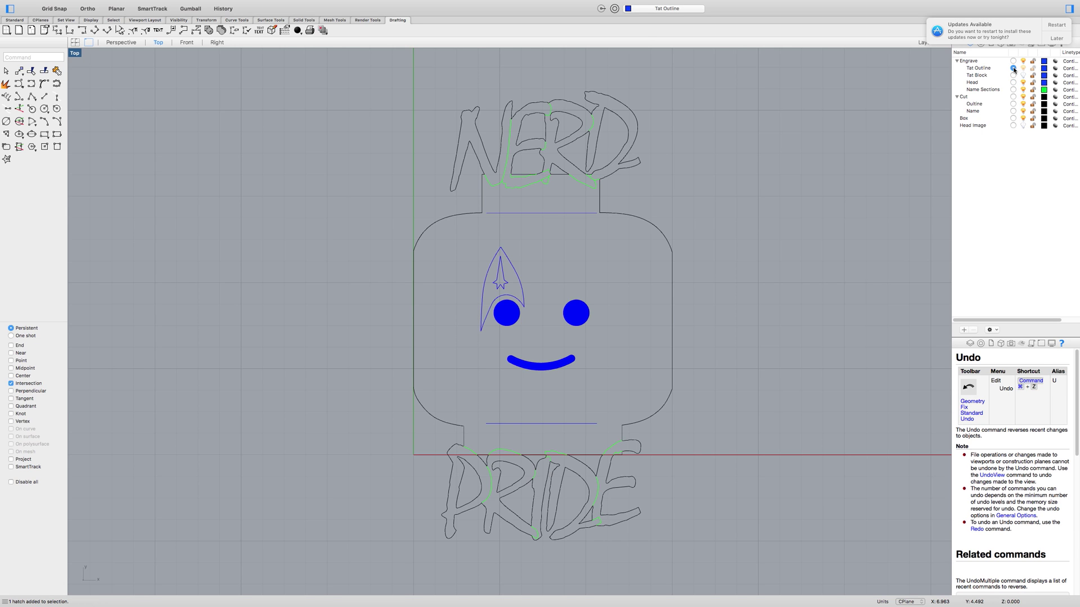
click(505, 282)
shift+click(516, 278)
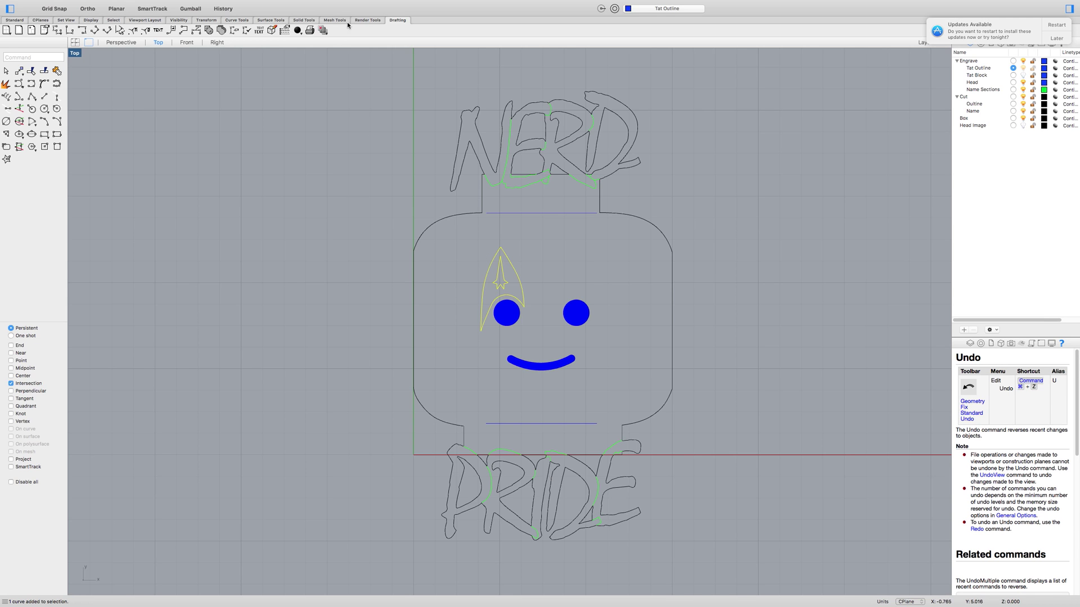
Step: Fill the insignia with a trial solid hatch and select the resulting blue hatch
click(209, 30)
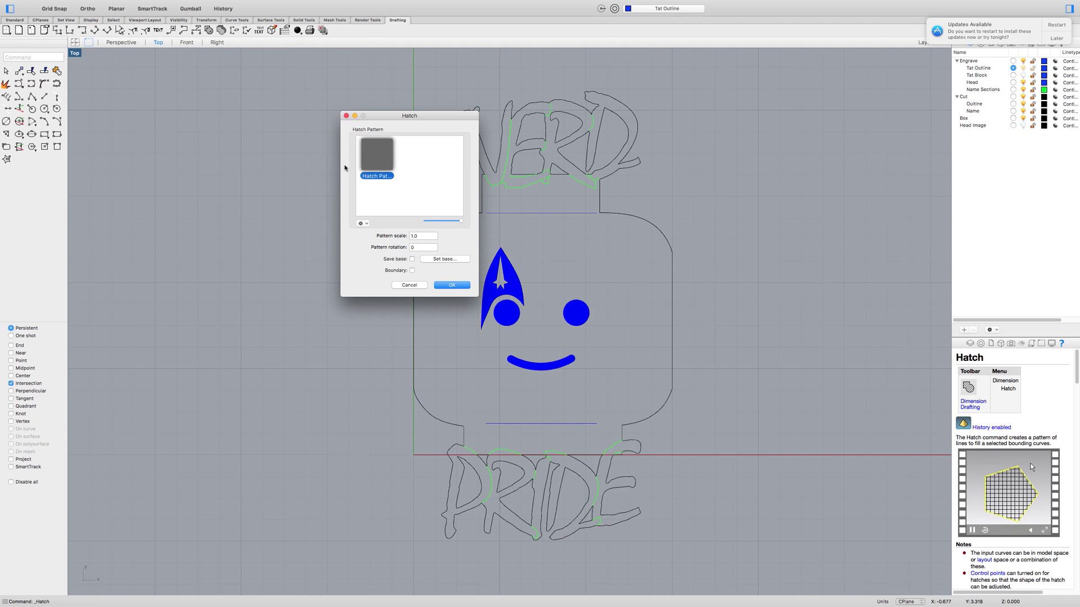
click(458, 288)
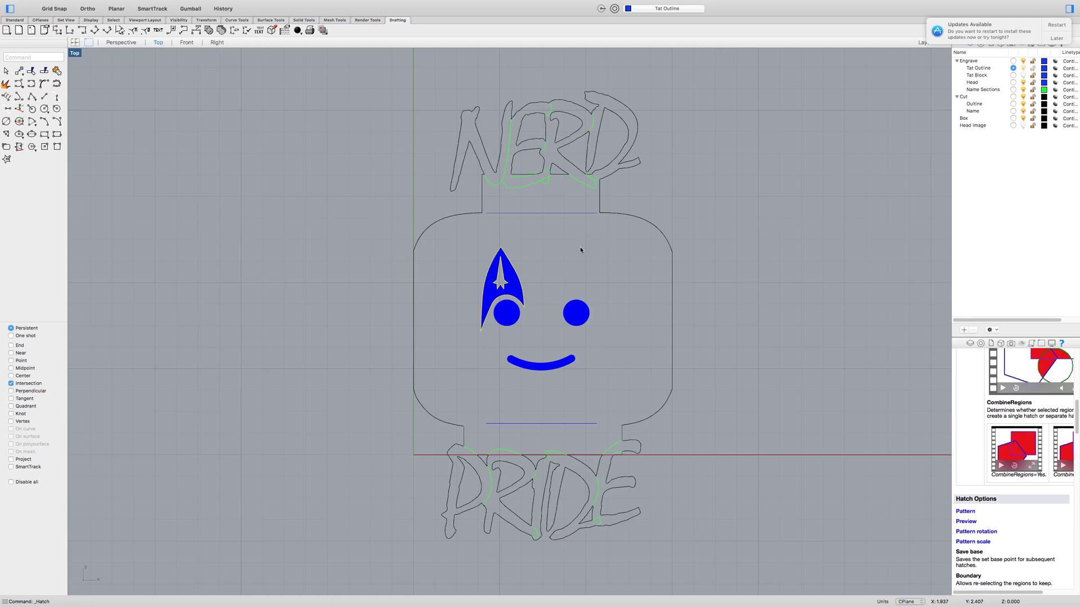
click(516, 288)
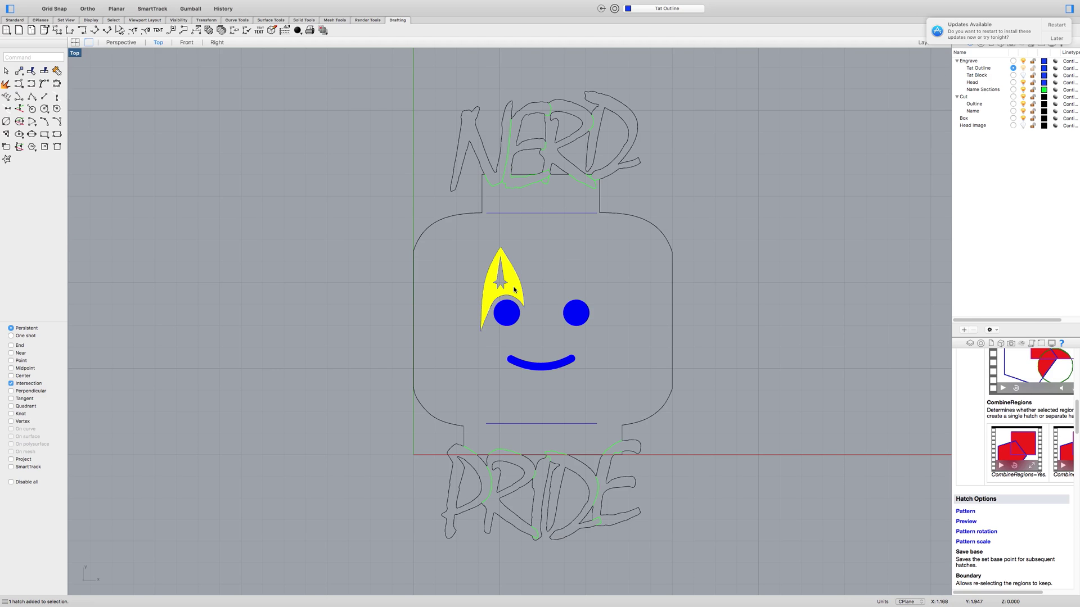
Step: Delete the trial insignia hatch, make Tat Block current, and hide the Tat Outline layer
key(Delete)
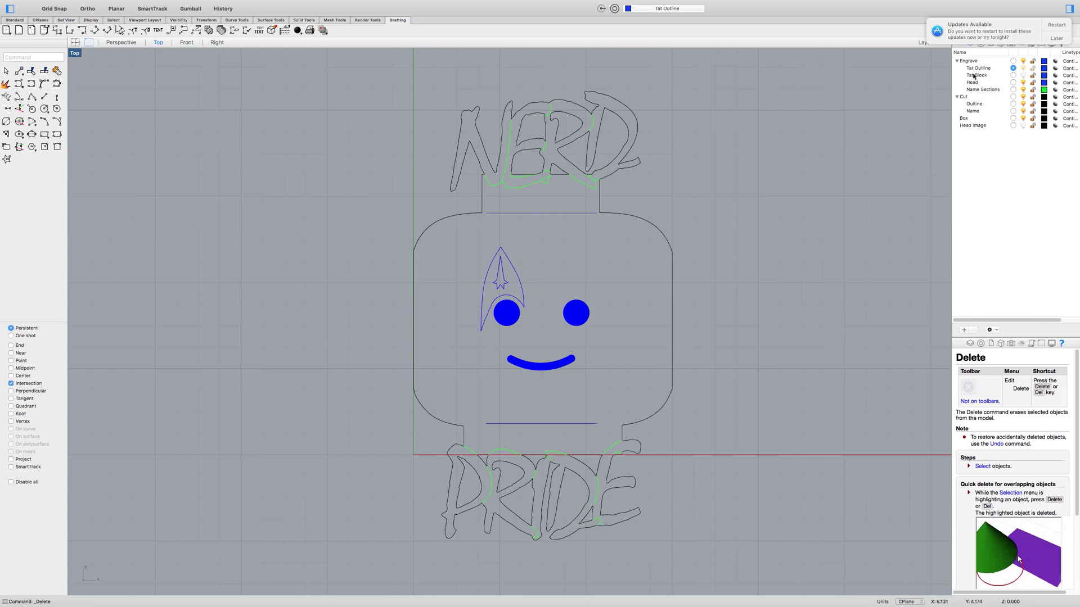
click(1013, 75)
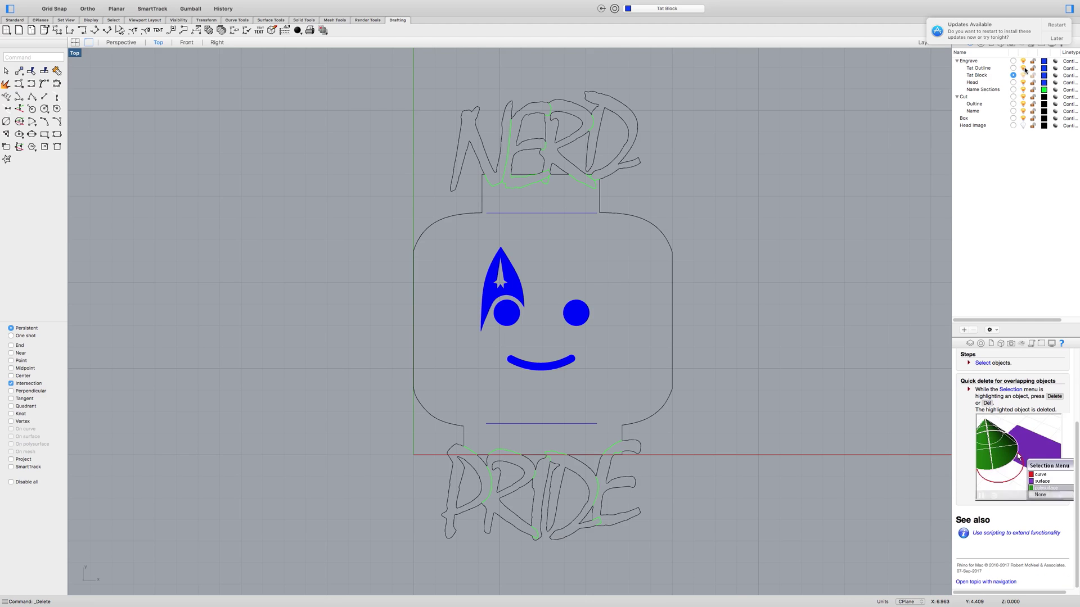
click(1023, 68)
right_drag(758, 167, 740, 172)
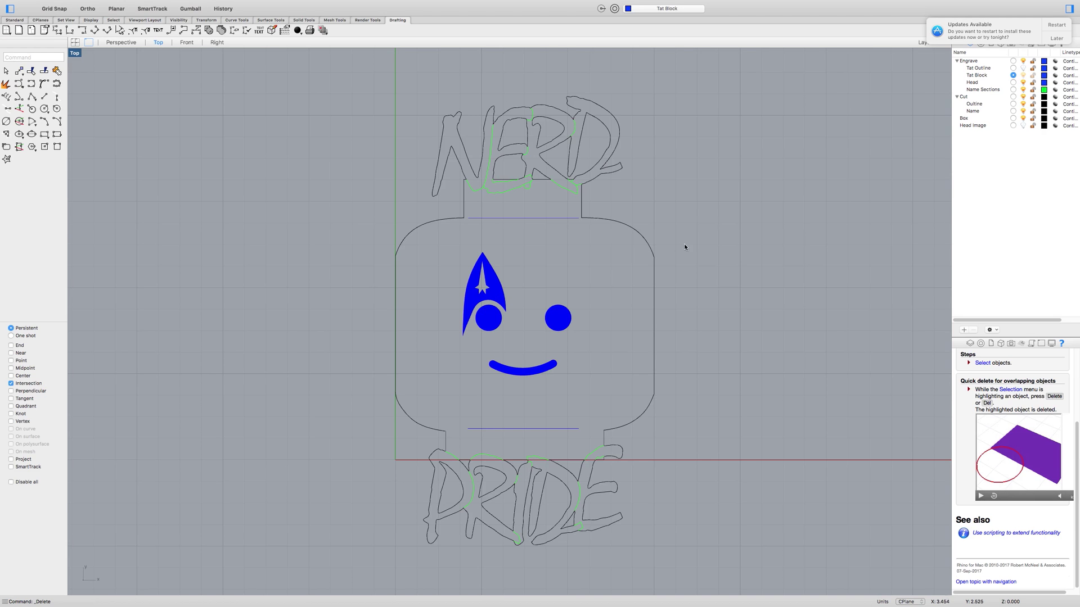
click(1044, 76)
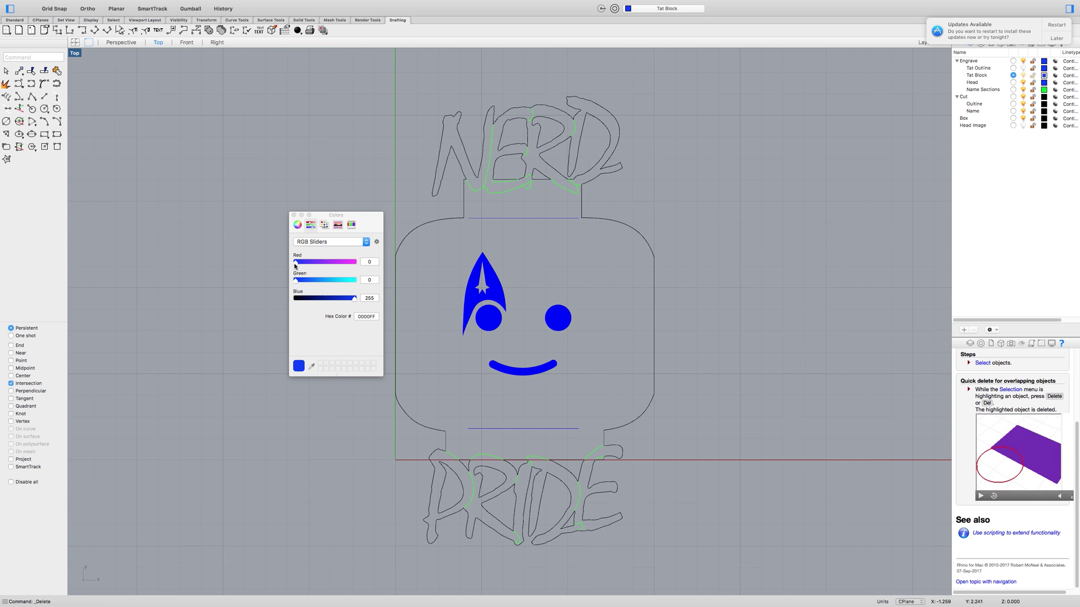
click(321, 262)
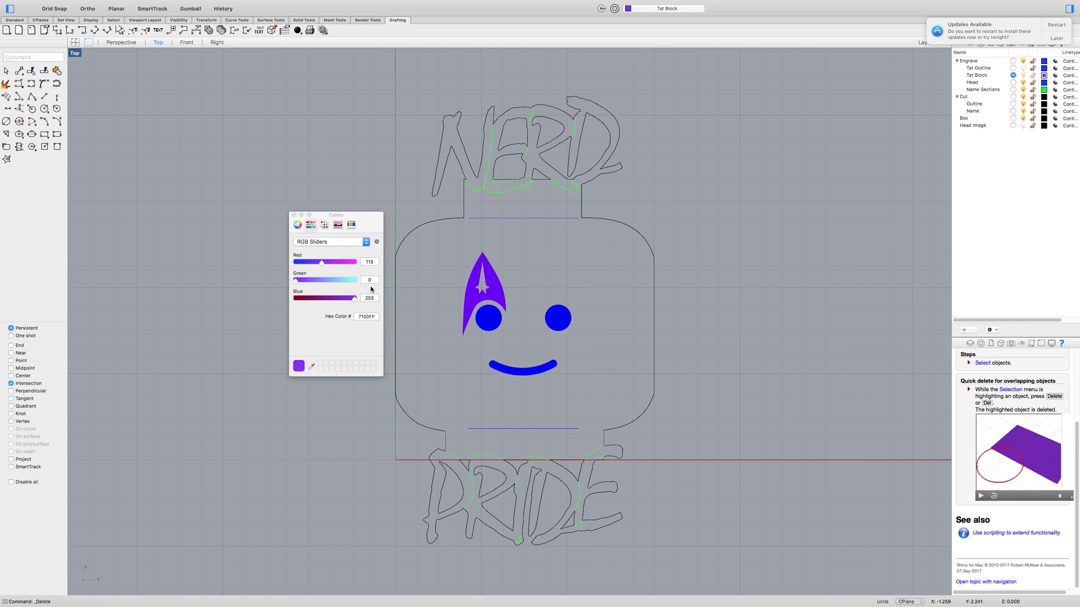
drag(321, 262, 255, 268)
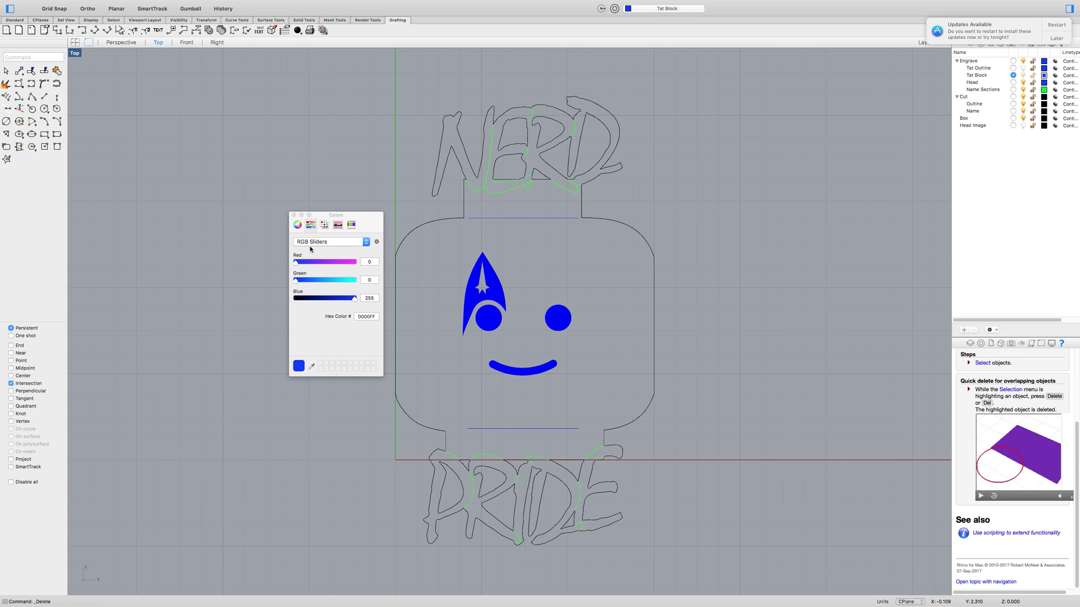
click(294, 216)
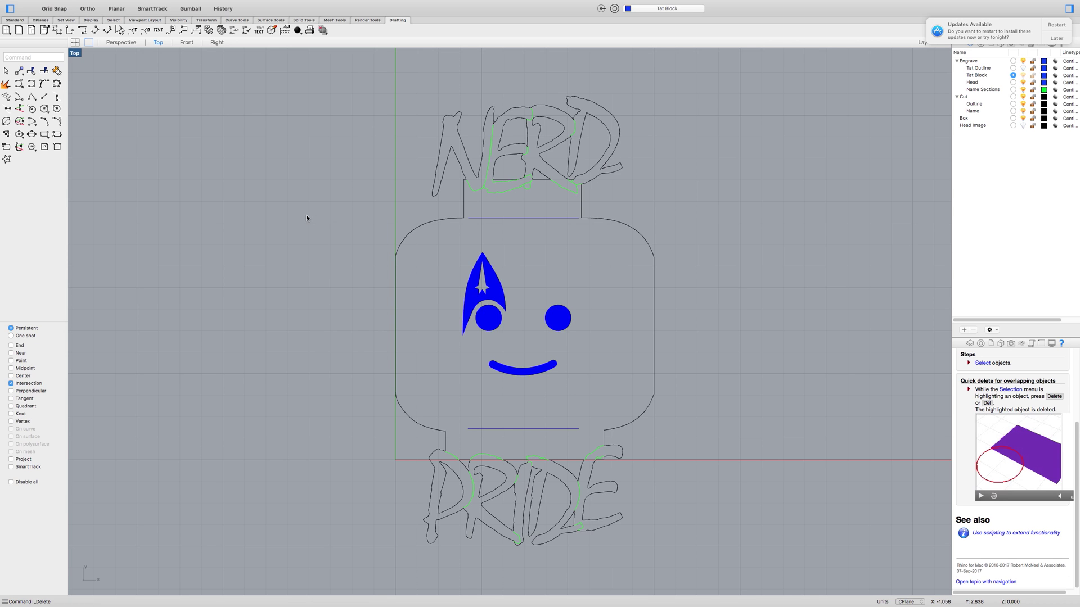
Step: Recentre the drawing, switch to the Standard tools, and make Box the current layer
right_drag(630, 198, 602, 206)
scroll(602, 202, down, 5)
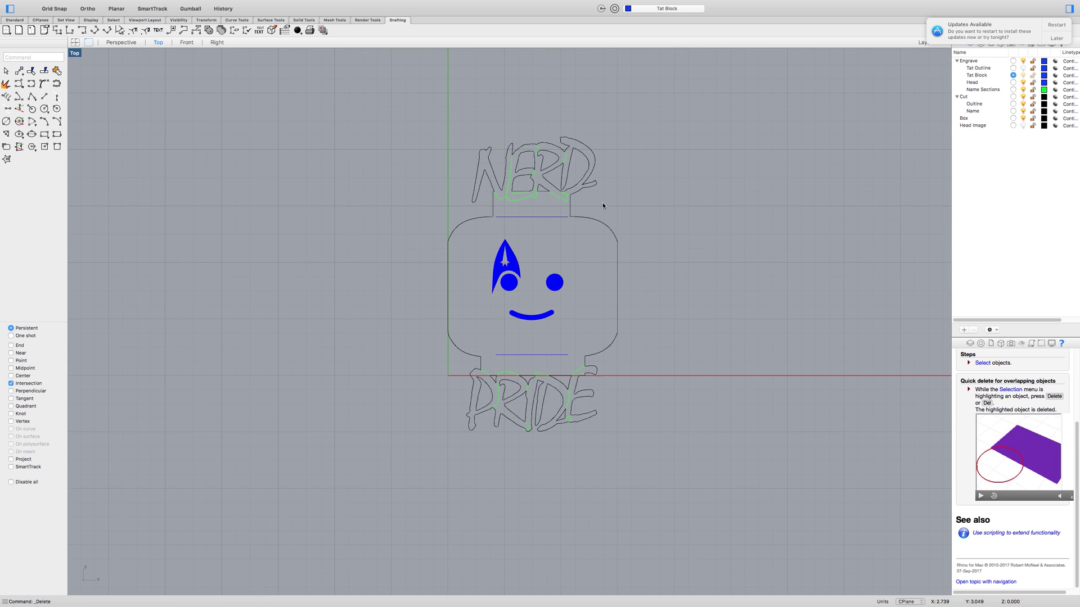
right_drag(602, 202, 576, 239)
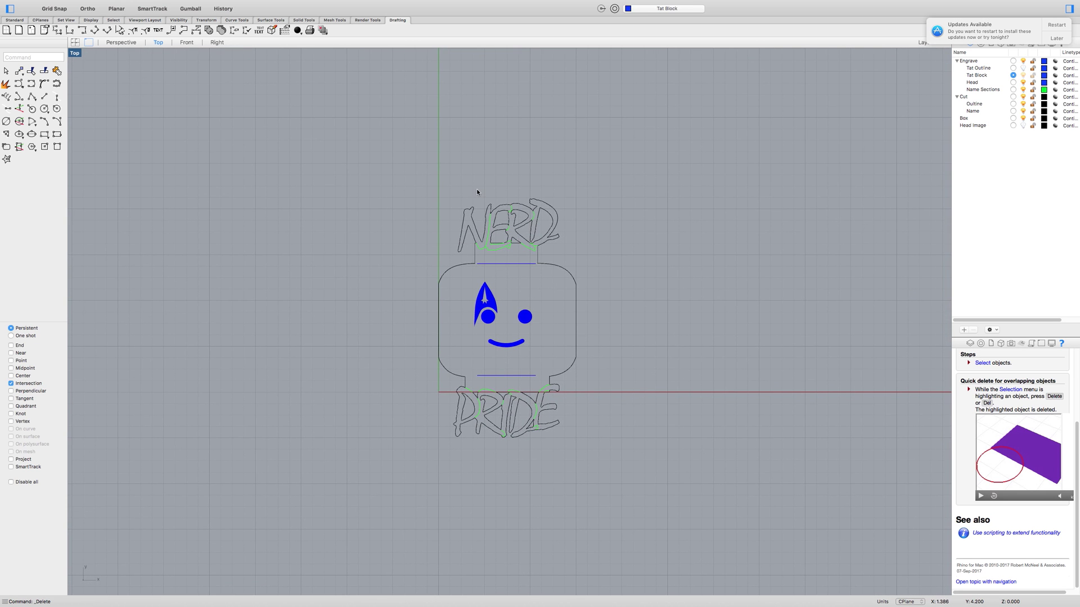
click(22, 22)
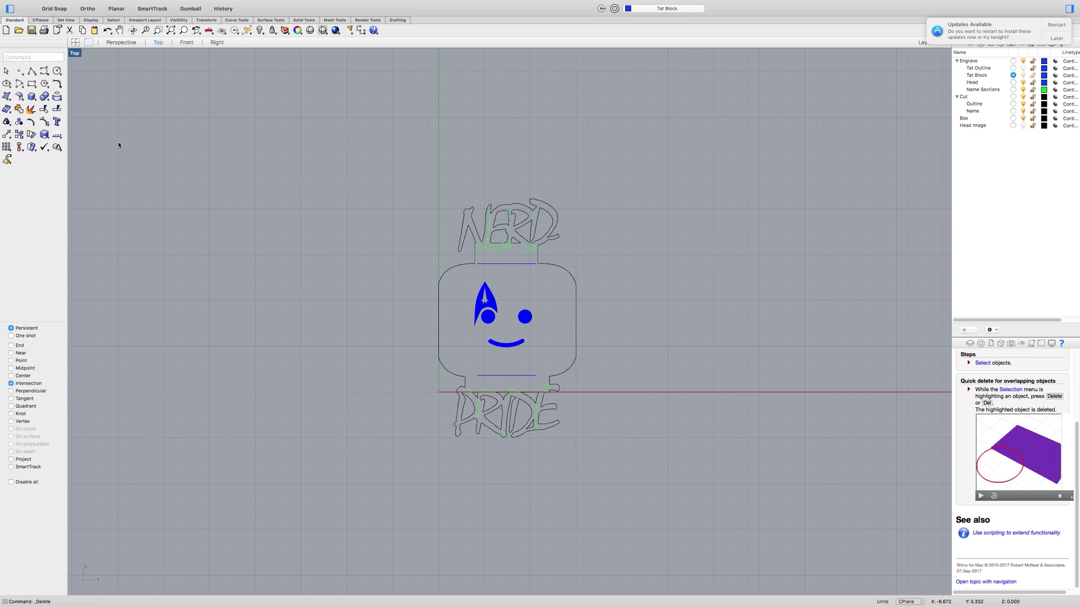
click(32, 85)
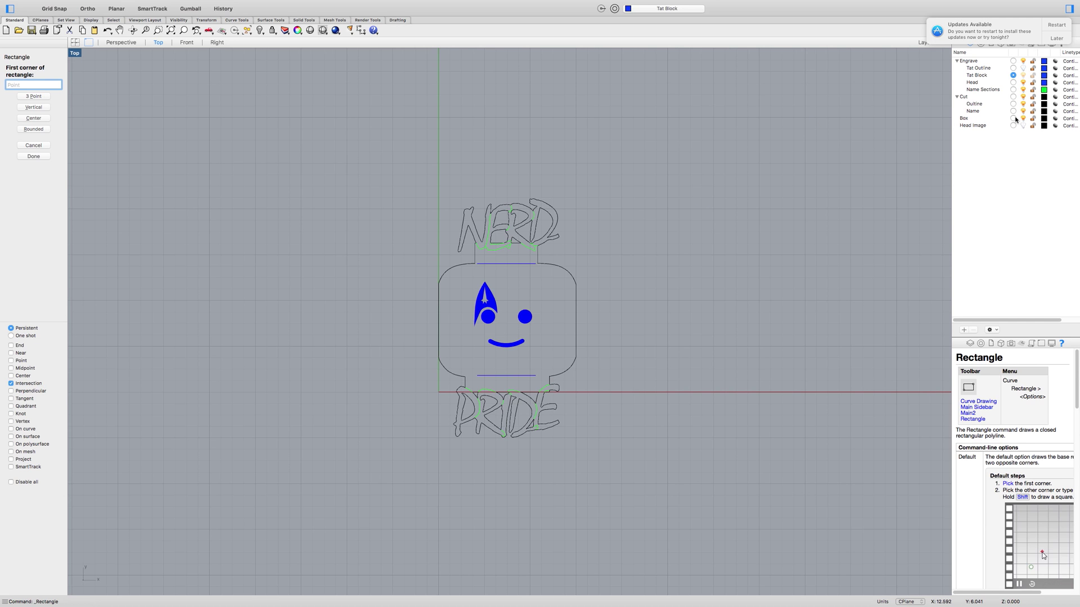
click(1014, 118)
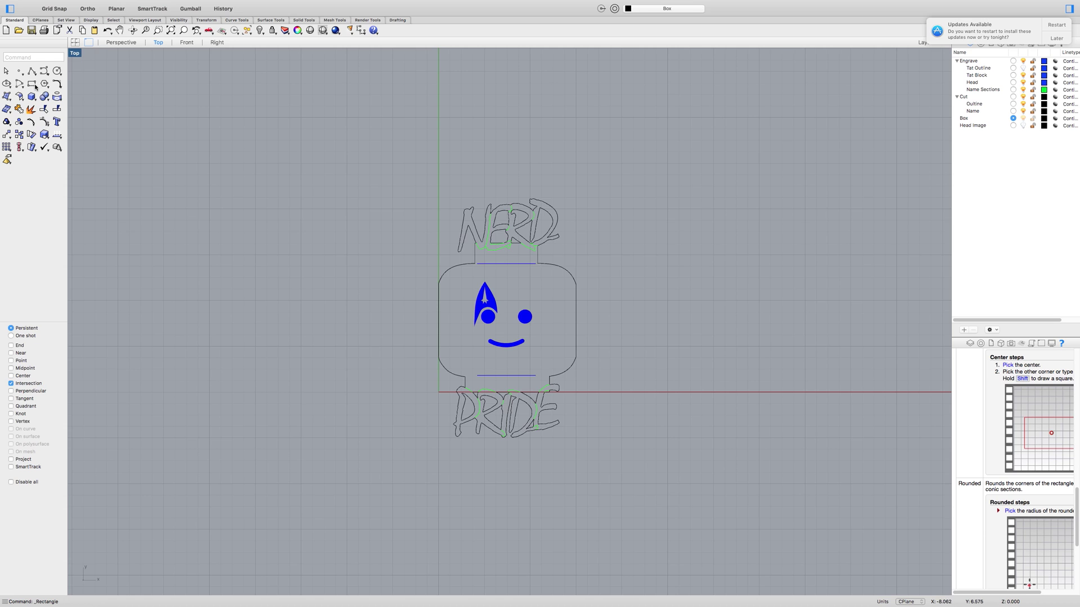
Step: Draw a corner-to-corner rectangle from above NERD to below PRIDE, then nudge it slightly
click(29, 84)
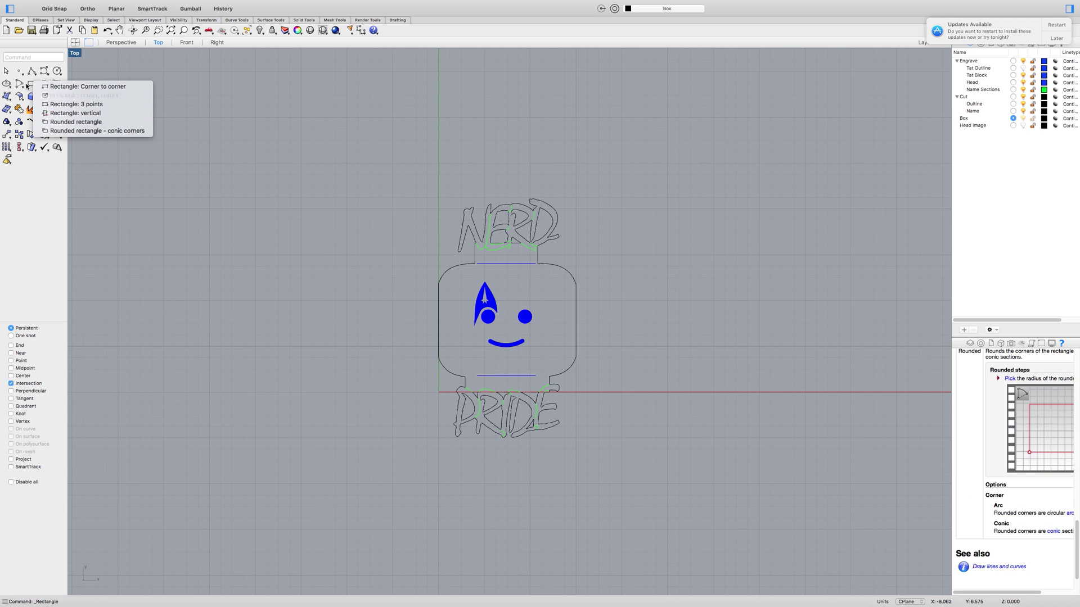
click(48, 87)
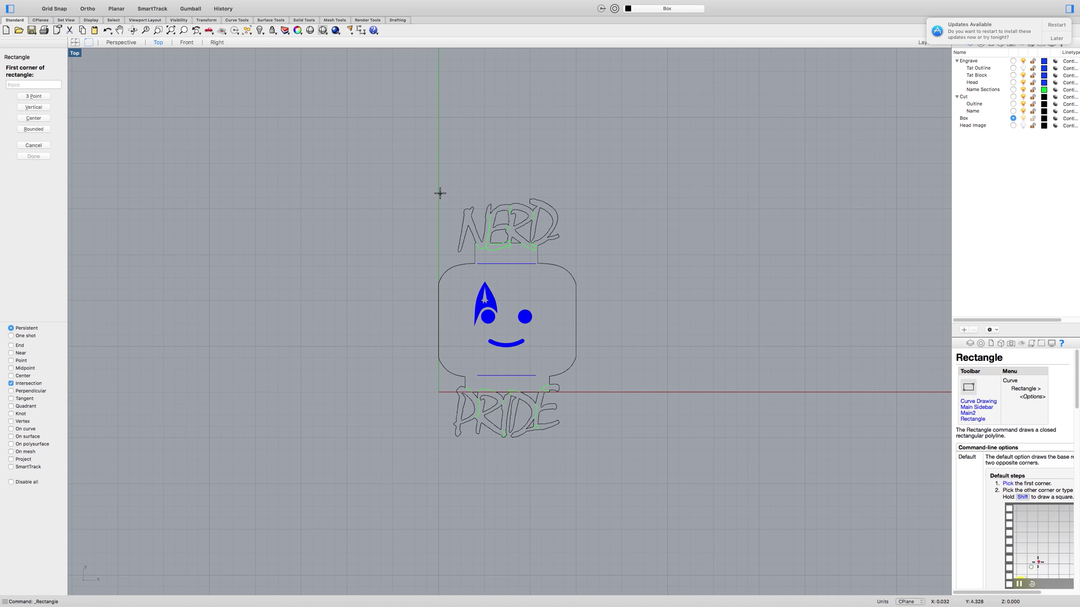
click(439, 194)
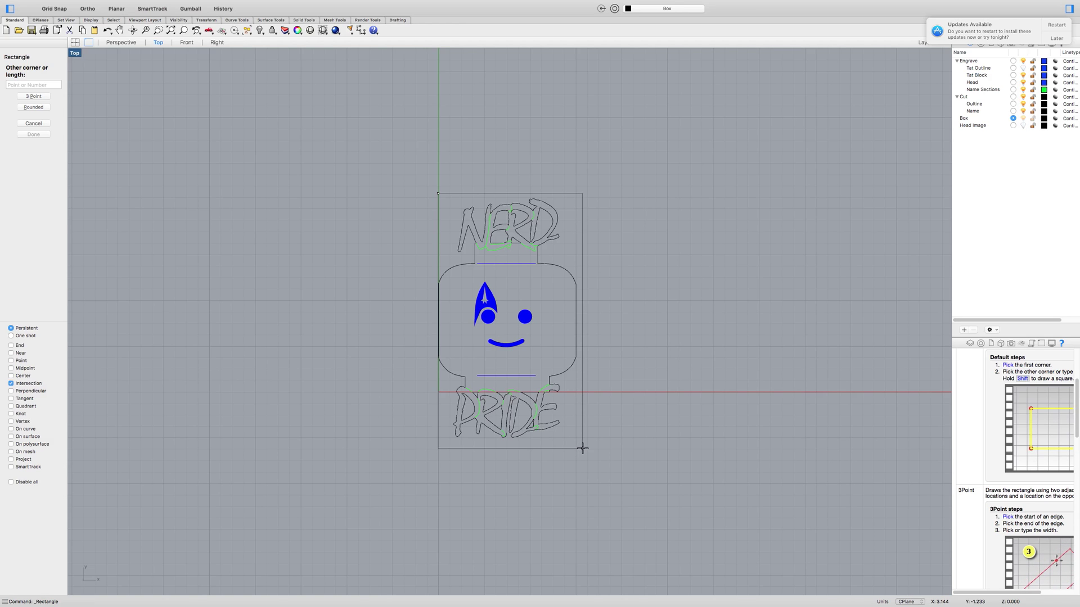
click(584, 448)
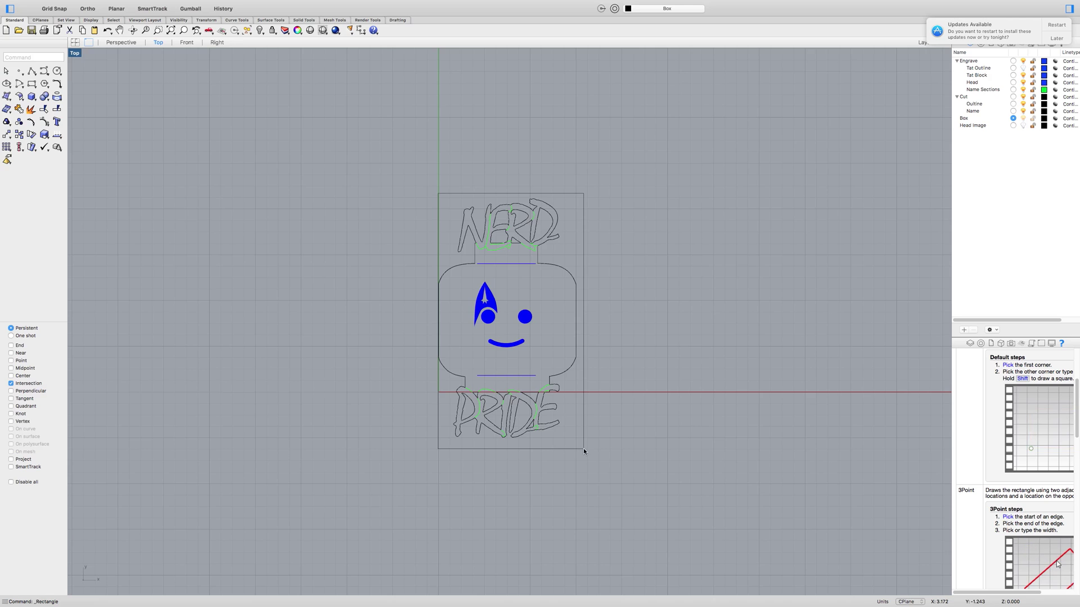
click(584, 400)
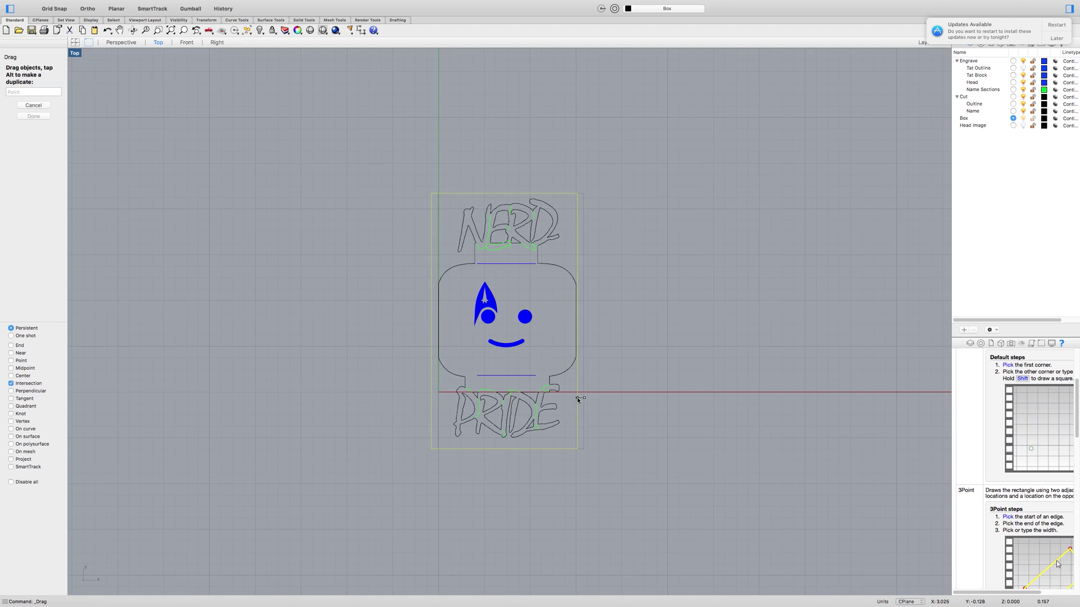
drag(579, 399, 580, 398)
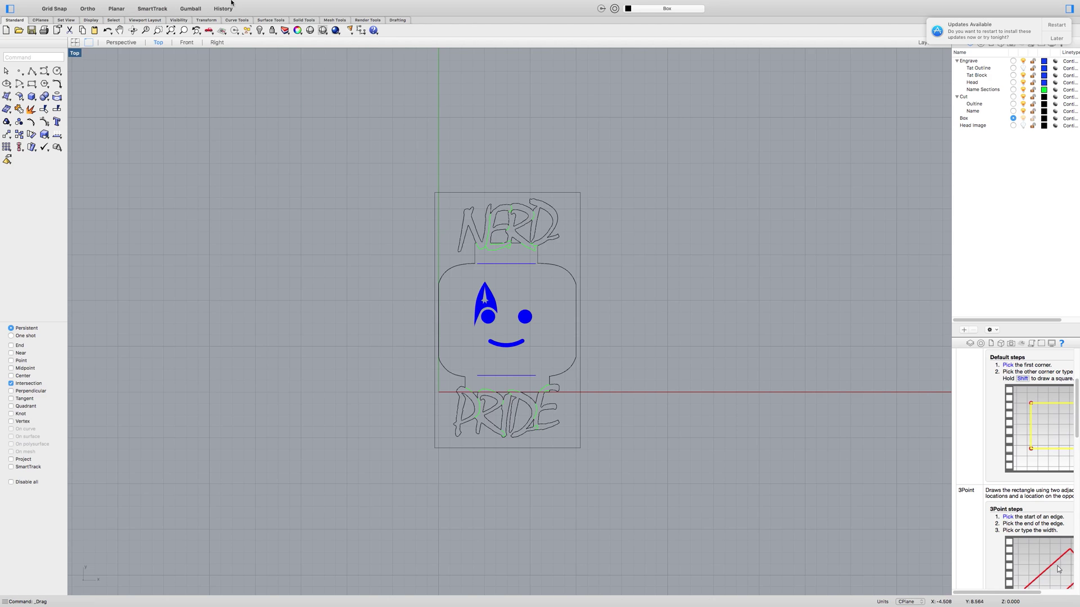
Step: Add a 3.19 linear dimension across the box's top edge
mouse_move(231, 3)
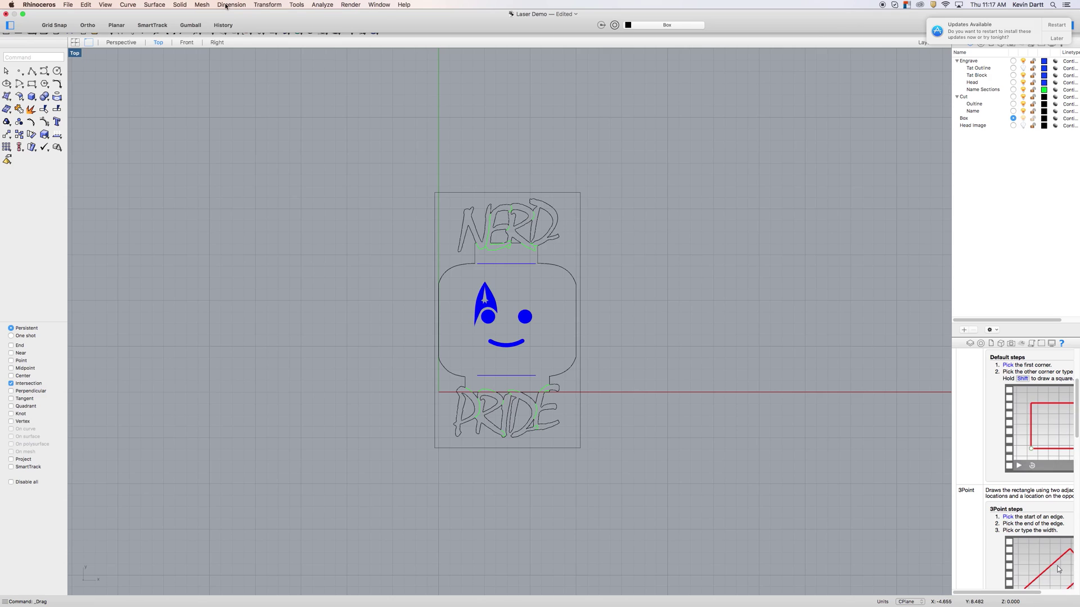
click(230, 5)
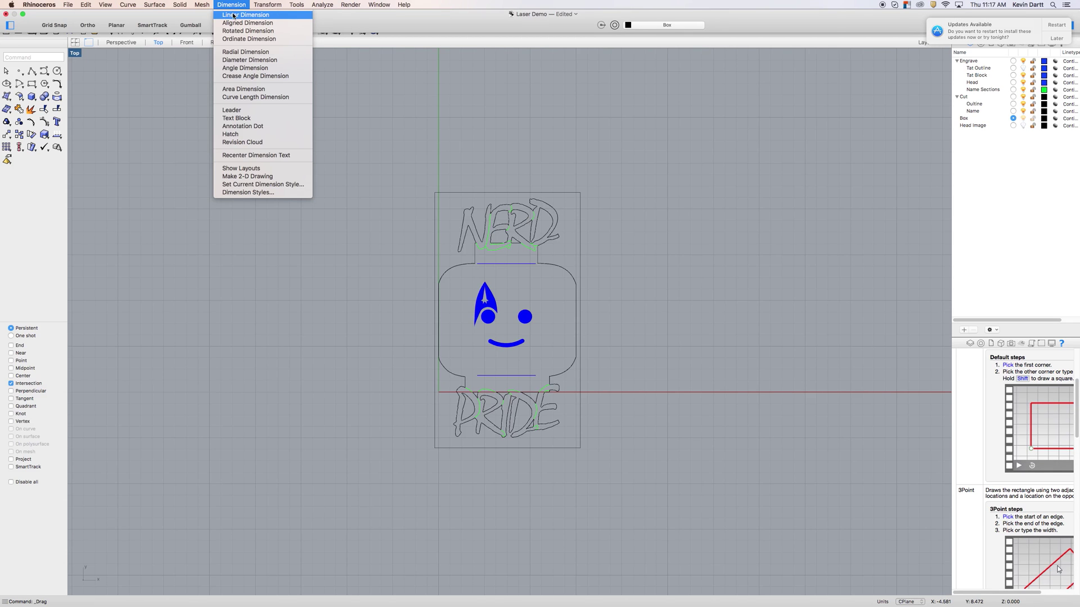
click(234, 16)
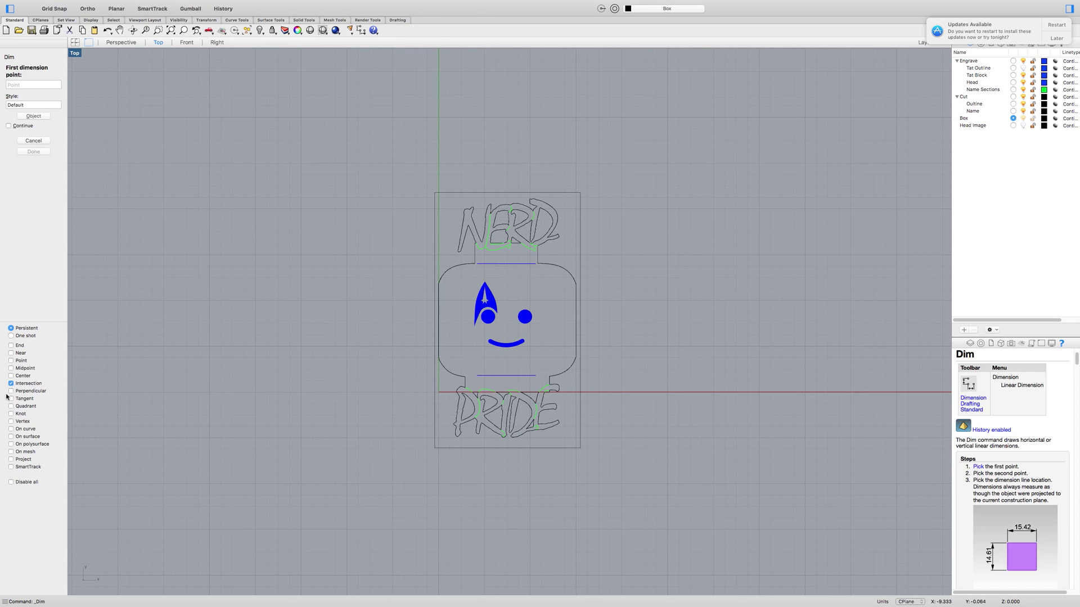
click(433, 192)
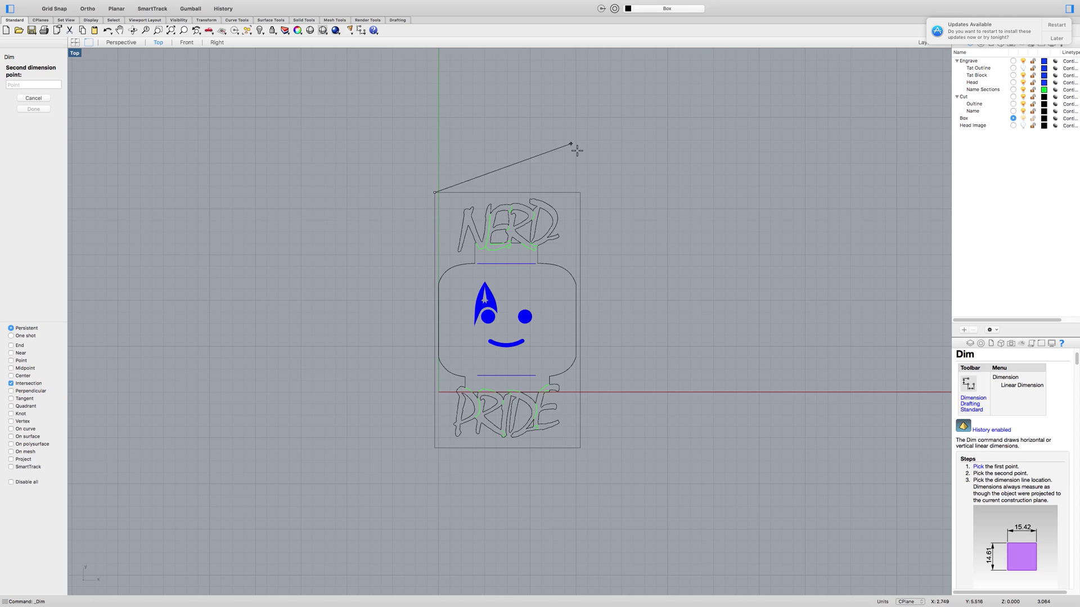
click(580, 193)
click(529, 159)
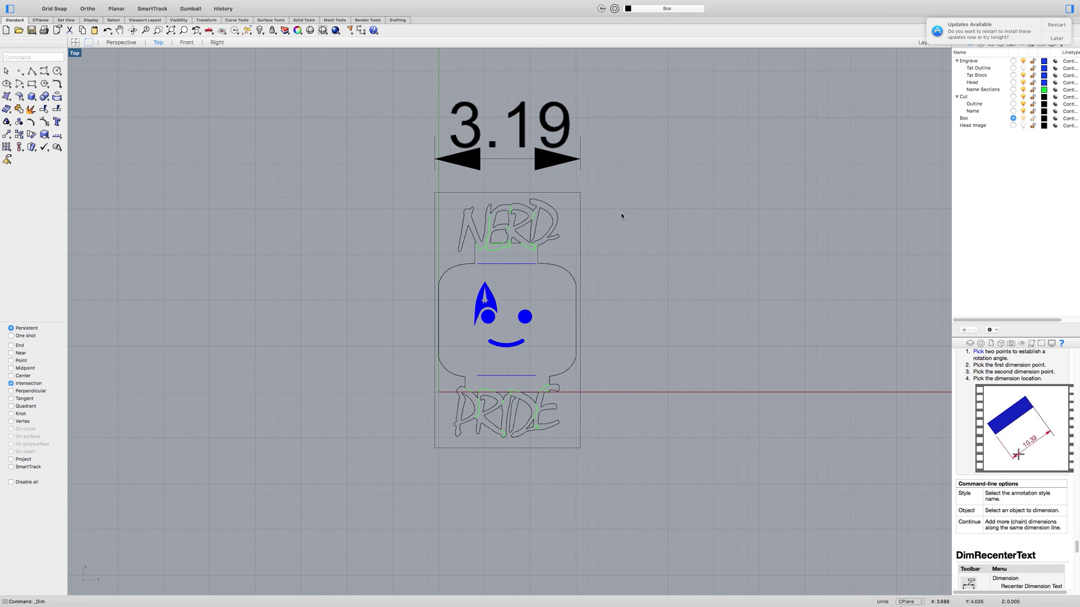
Step: Add a 5.58 linear dimension down the box's right edge
key(Return)
click(579, 193)
click(589, 453)
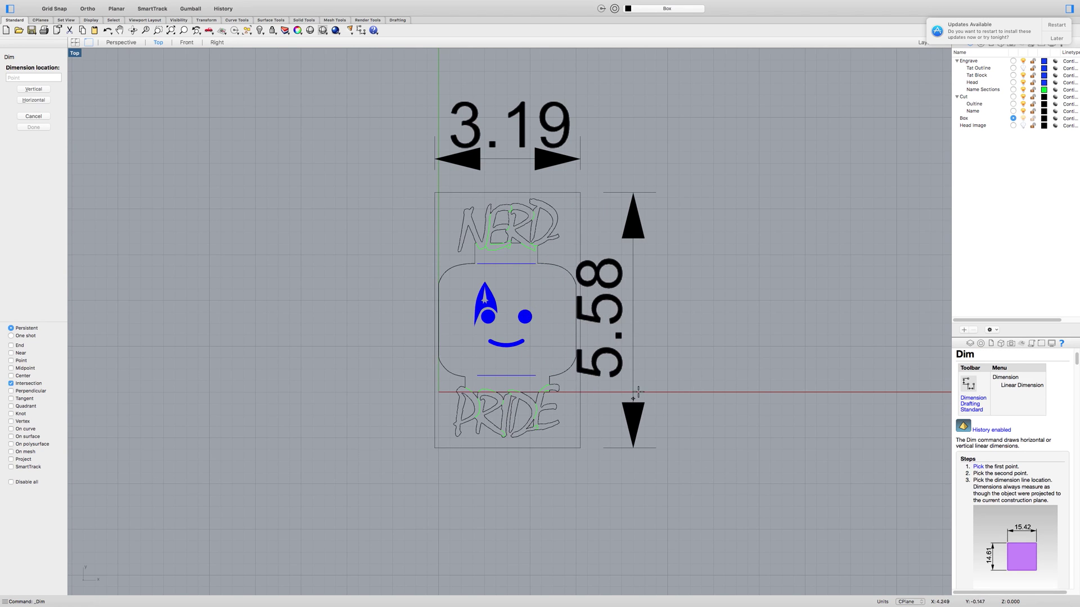
click(658, 380)
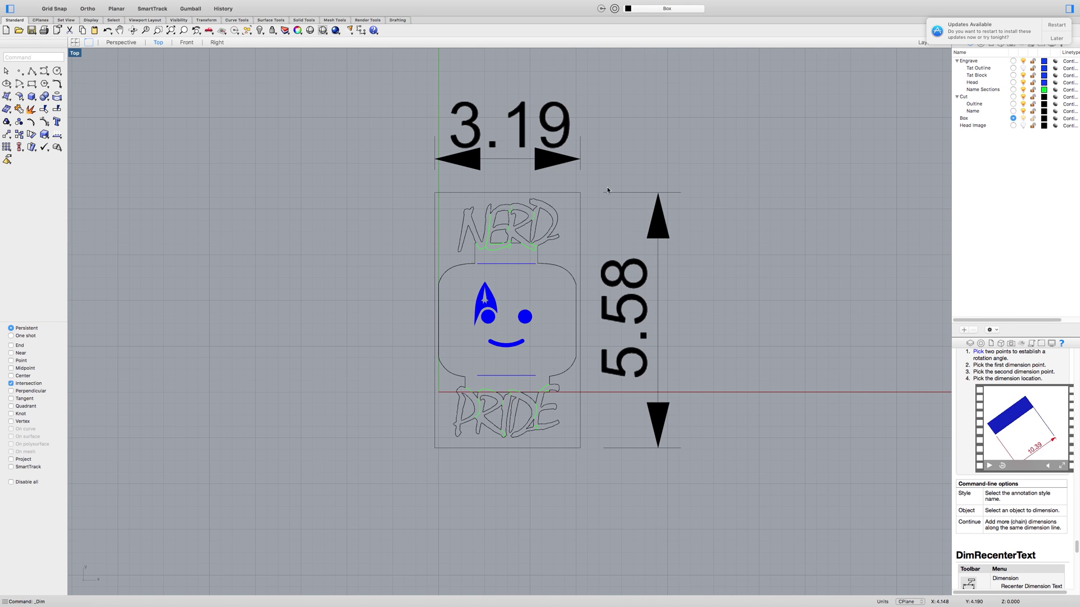
Step: Recentre the view and check the 5.58 and 3.19 dimensions
right_drag(572, 212, 627, 223)
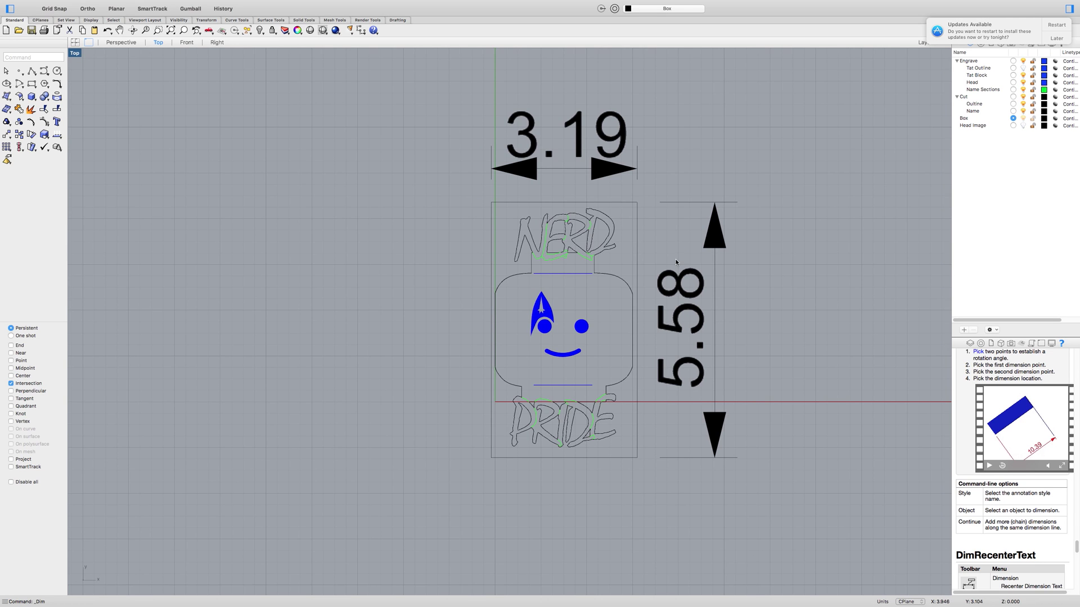
click(700, 312)
key(Escape)
click(622, 166)
key(Escape)
mouse_move(31, 4)
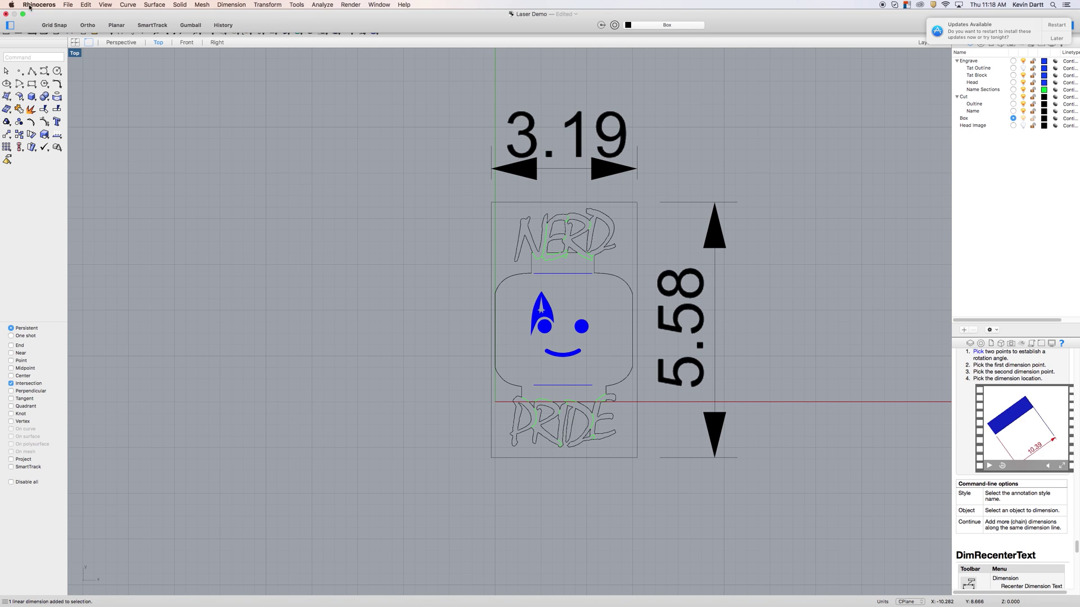
click(67, 4)
click(590, 268)
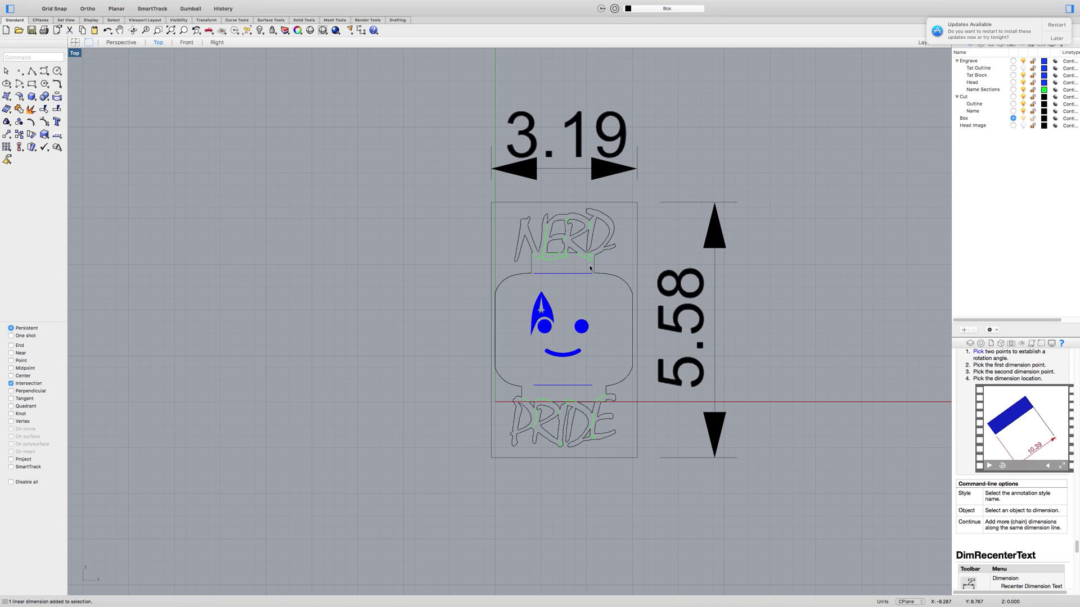